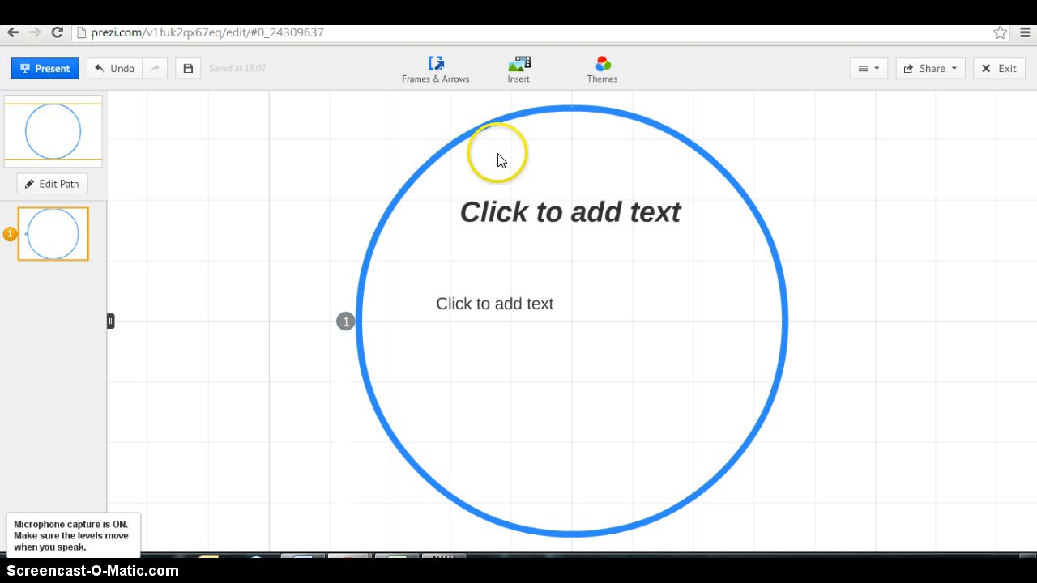
{"action": "left_click", "coordinate": [499, 216]}
{"action": "left_click", "coordinate": [643, 269]}
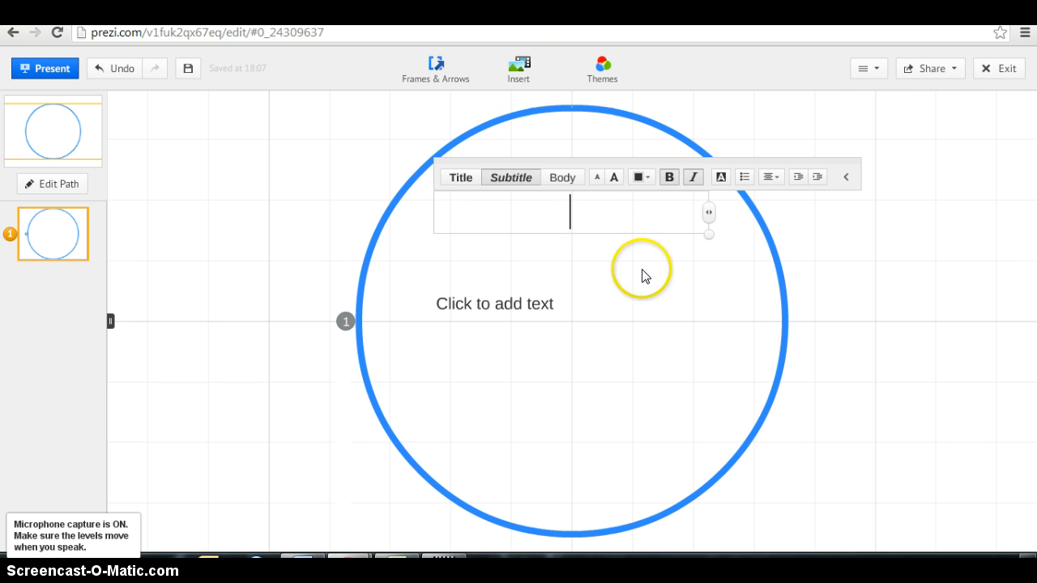
{"action": "left_click", "coordinate": [606, 197]}
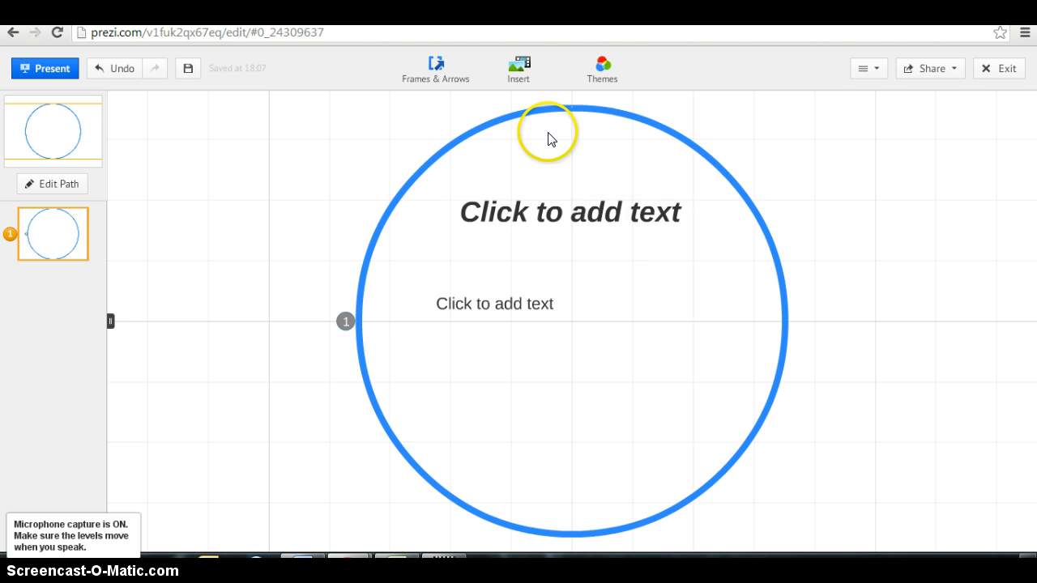
Try deleting the blue circular frame with its placeholder text, and undo the deletion.
{"action": "left_click", "coordinate": [556, 106]}
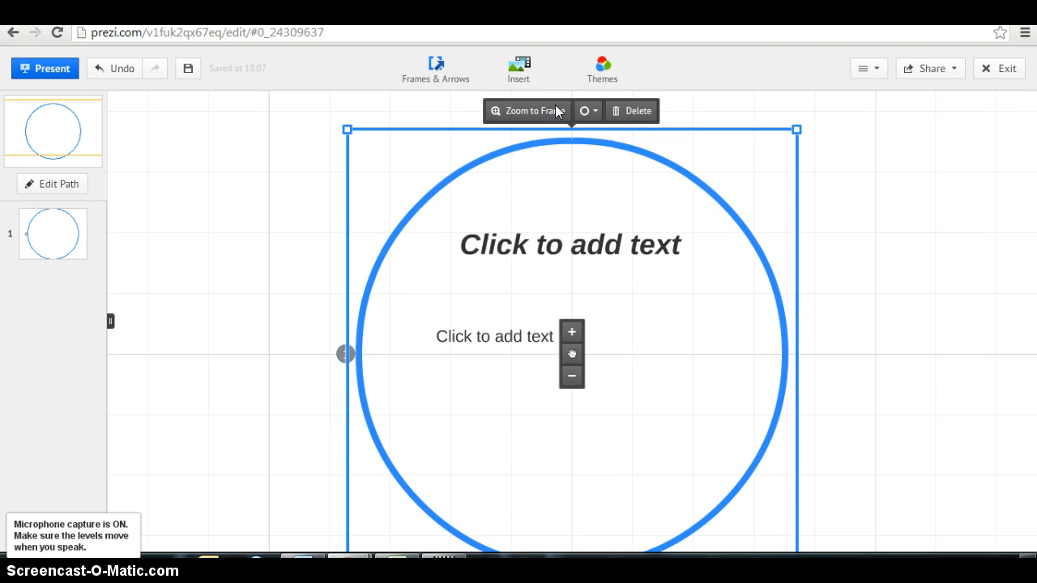
{"action": "left_click", "coordinate": [628, 111]}
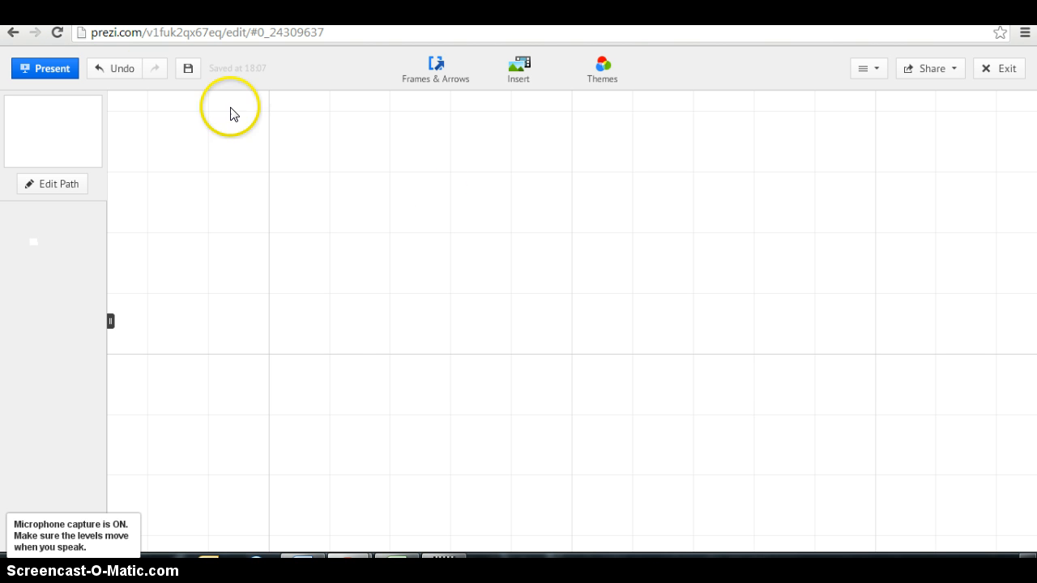
{"action": "left_click", "coordinate": [122, 73]}
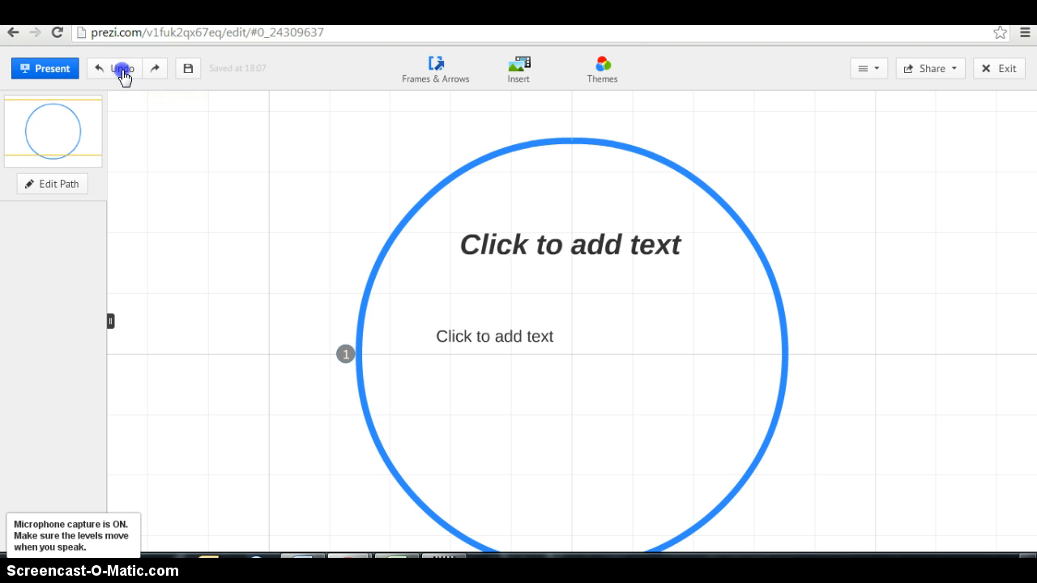
Delete the blue circular frame with its placeholder text to leave an empty canvas.
{"action": "left_click", "coordinate": [521, 148]}
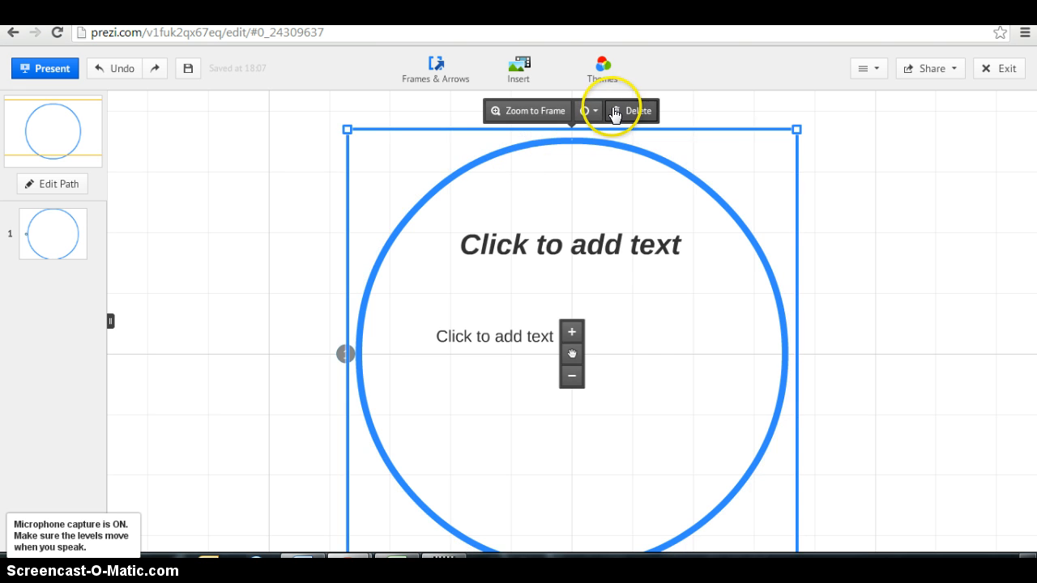
{"action": "left_click", "coordinate": [624, 111]}
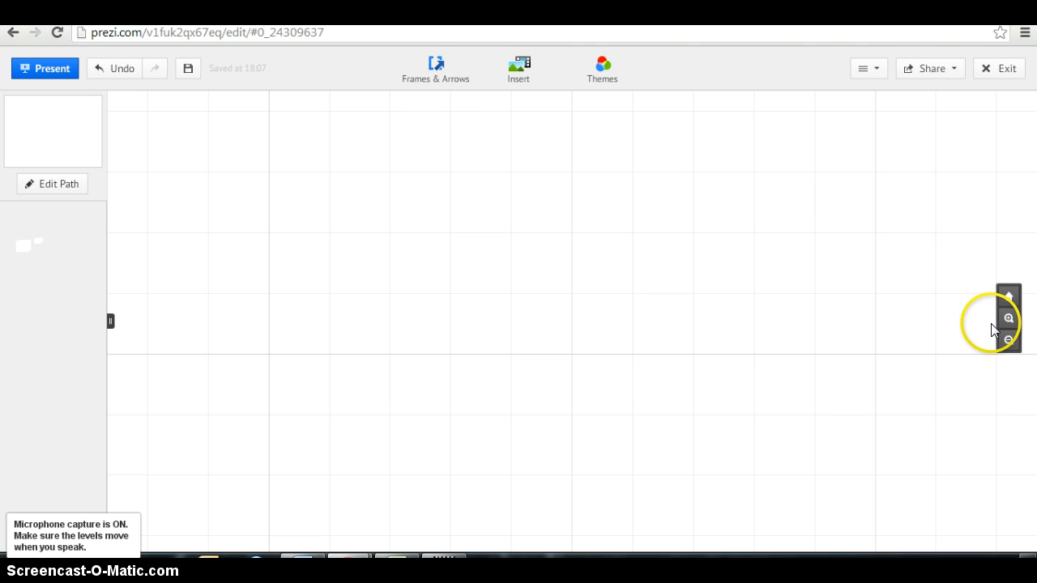
{"action": "left_click", "coordinate": [1009, 297]}
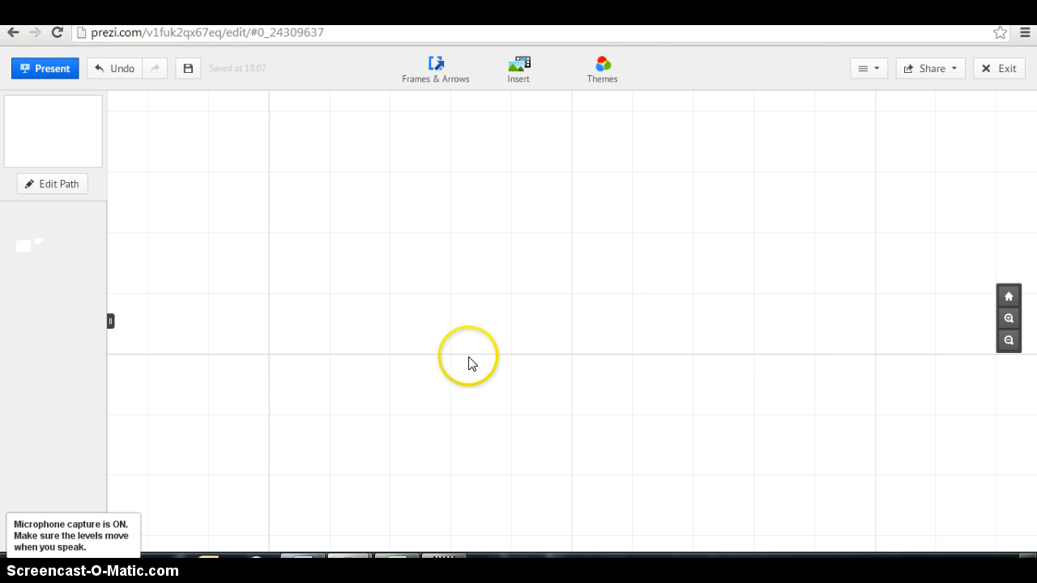
{"action": "left_click", "coordinate": [1009, 340]}
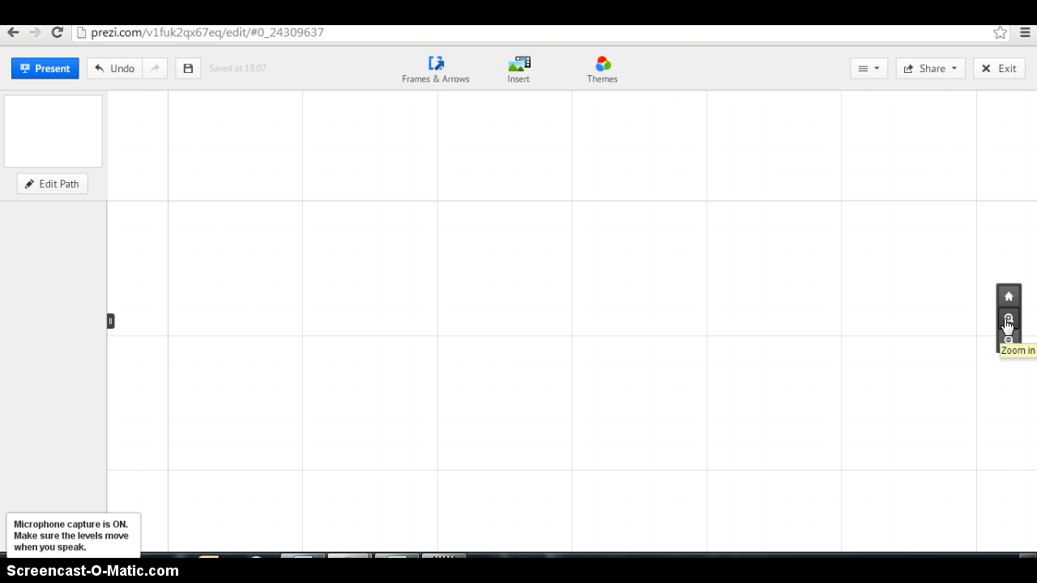
{"action": "left_click", "coordinate": [1008, 319]}
{"action": "left_click", "coordinate": [1009, 340]}
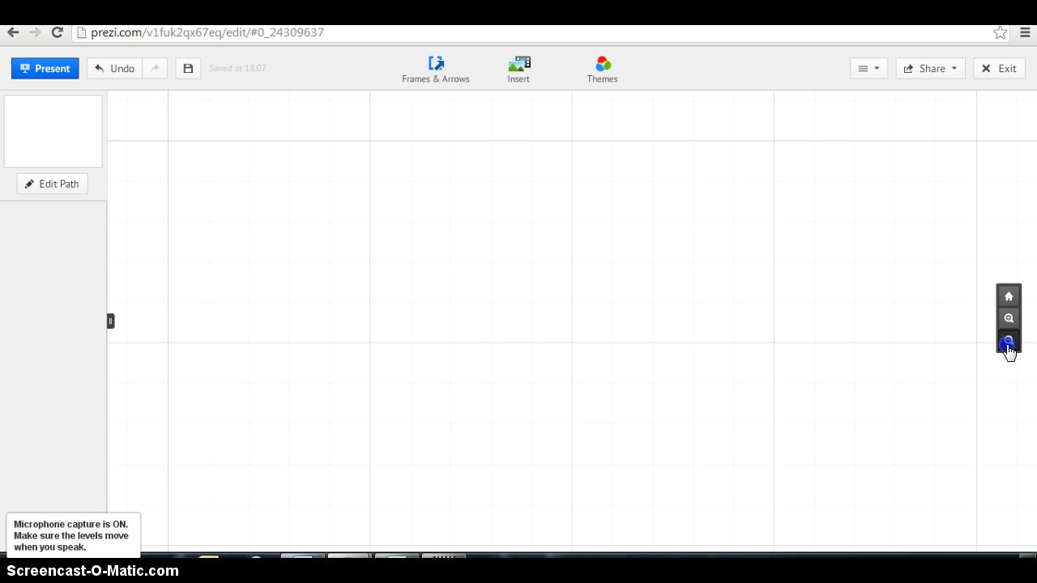
{"action": "left_click", "coordinate": [1008, 341]}
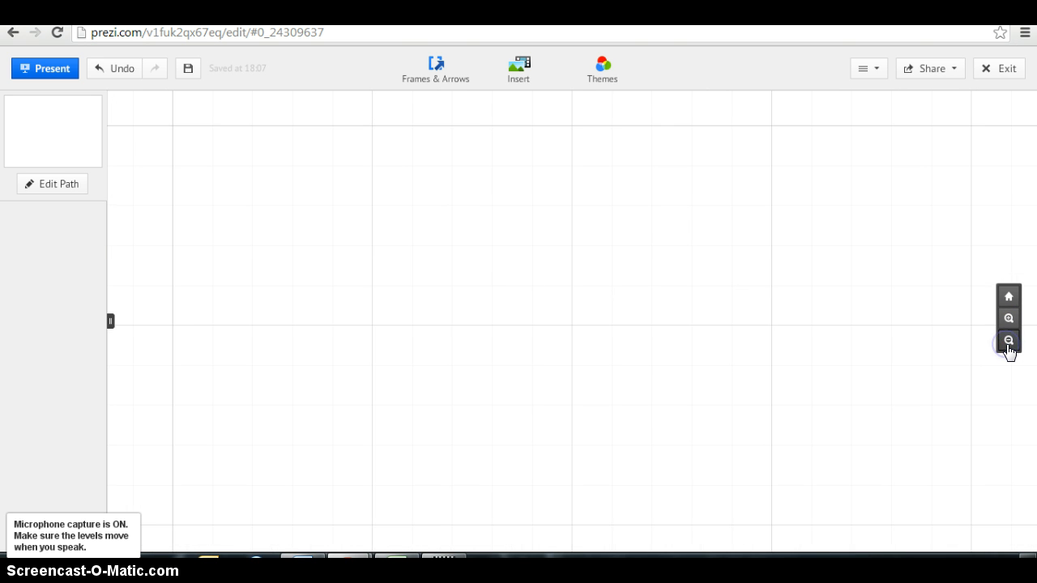
{"action": "left_click", "coordinate": [1004, 315]}
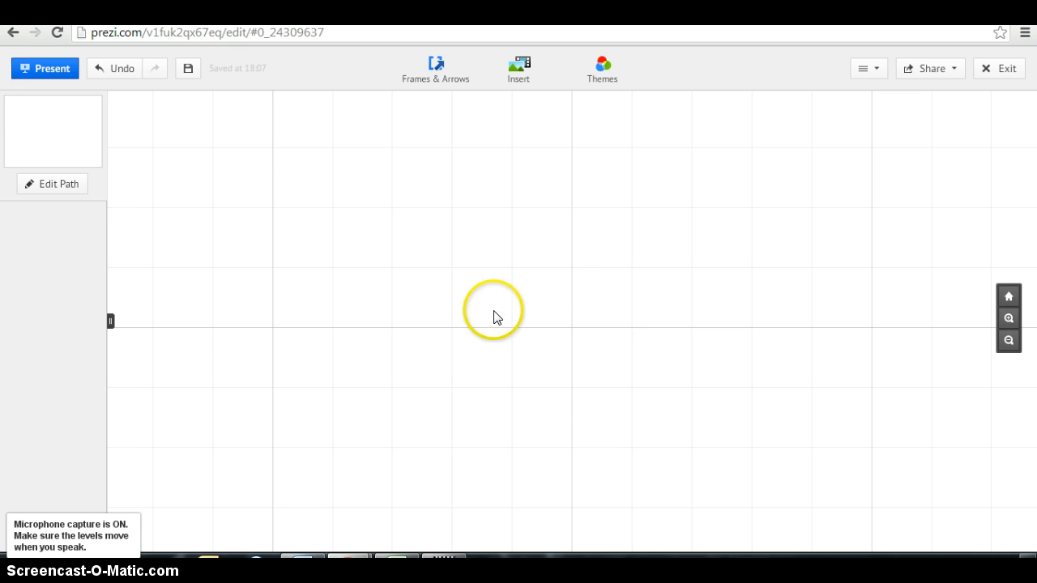
Add a text box on the empty canvas with "Title" on the first line and "By," plus the author's name on the second.
{"action": "double_click", "coordinate": [416, 253]}
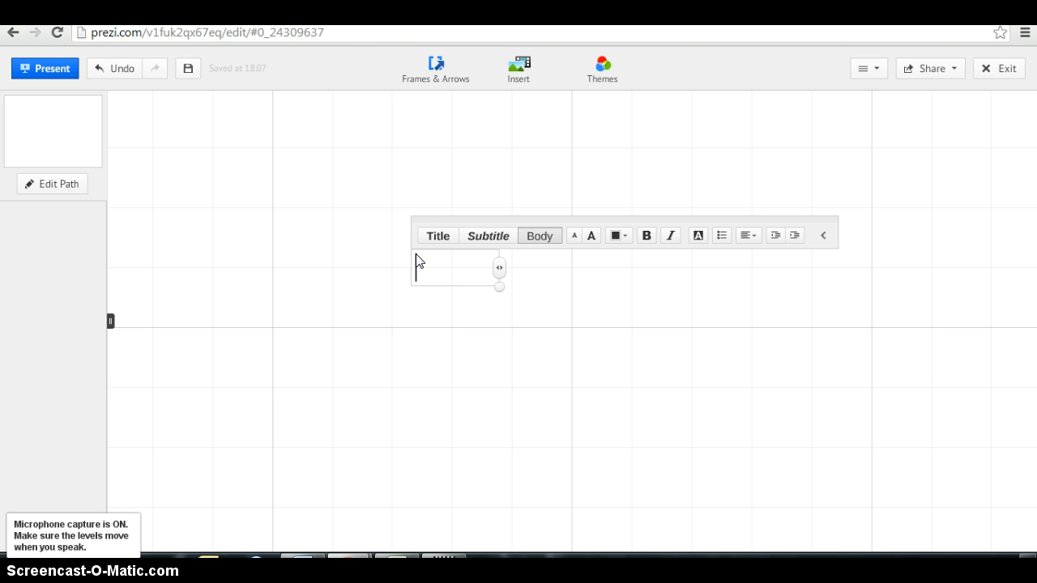
{"action": "type", "text": "Titl"}
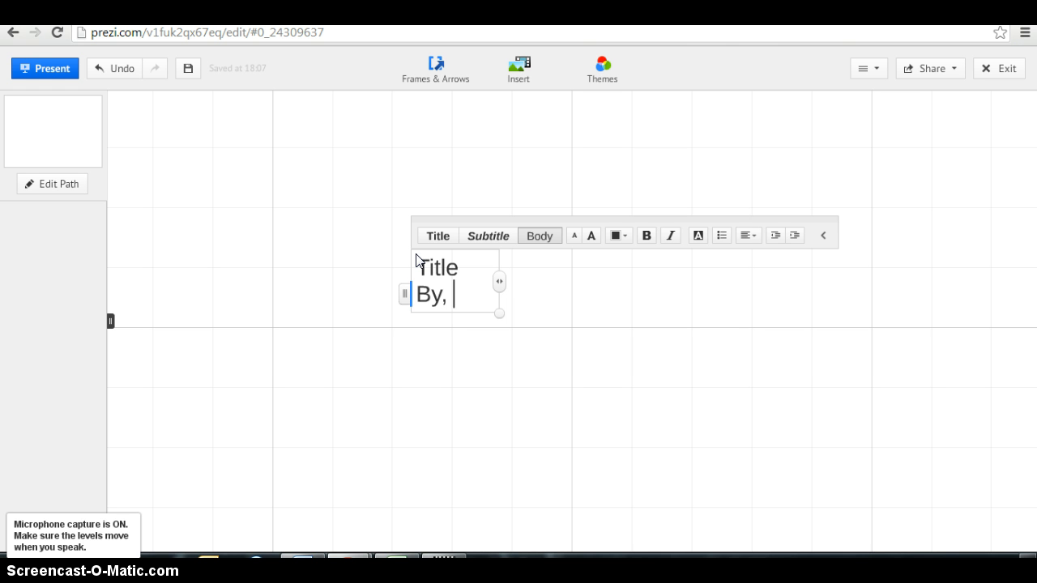
{"action": "type", "text": "e"}
{"action": "key", "text": "Return"}
{"action": "type", "text": "By, Ms. Spiering"}
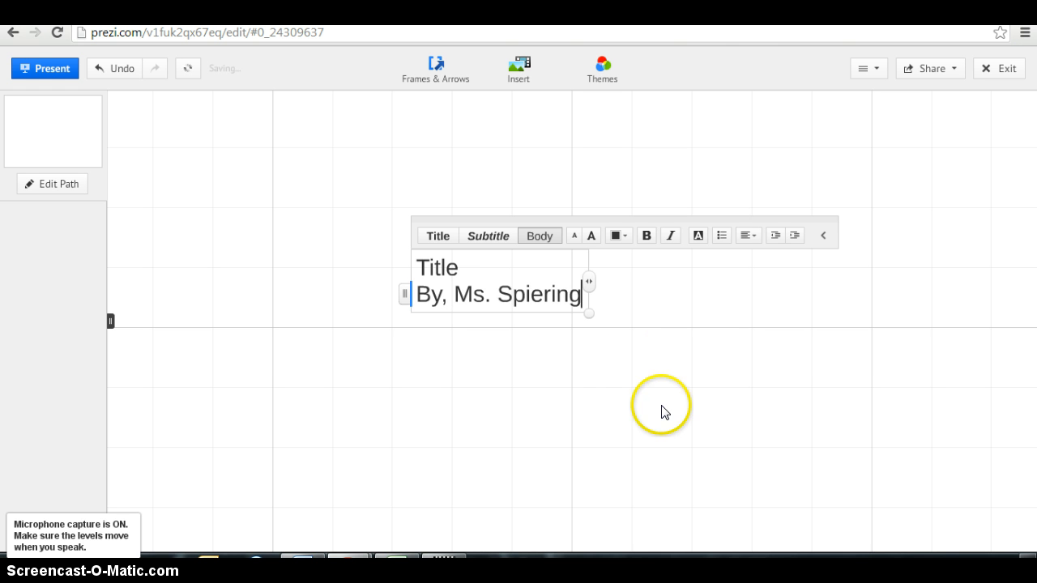
{"action": "left_click", "coordinate": [662, 408]}
Make the title and byline text bold and give the text box a shaded background.
{"action": "left_click", "coordinate": [478, 289]}
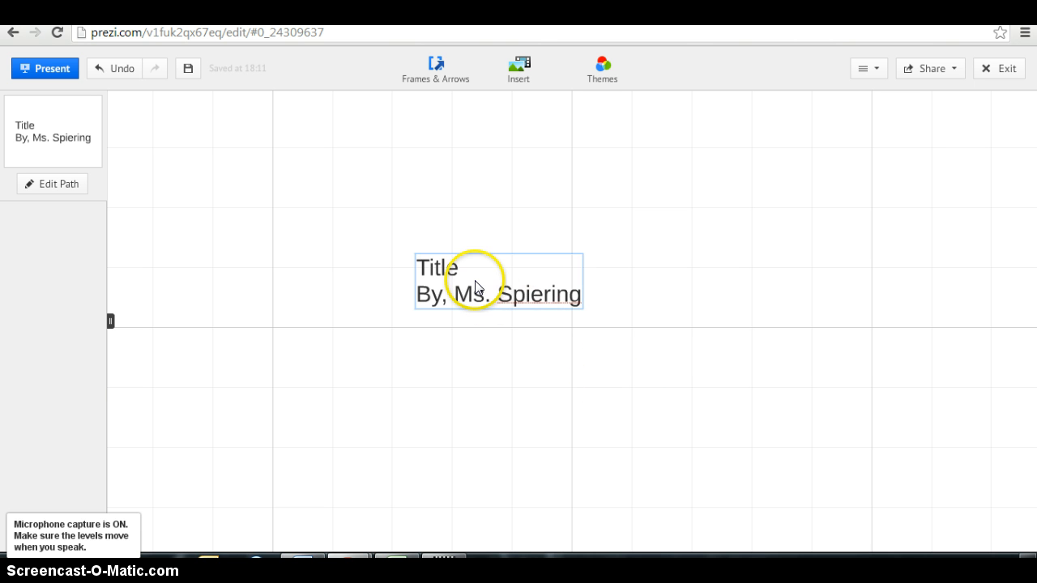
{"action": "left_click", "coordinate": [475, 280]}
{"action": "left_click", "coordinate": [498, 283]}
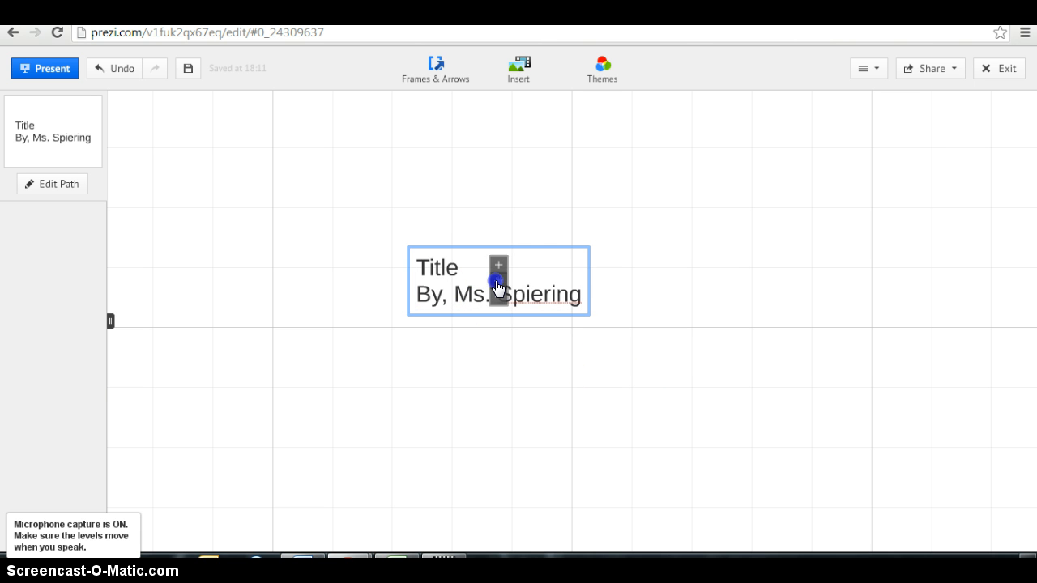
{"action": "left_click", "coordinate": [472, 230]}
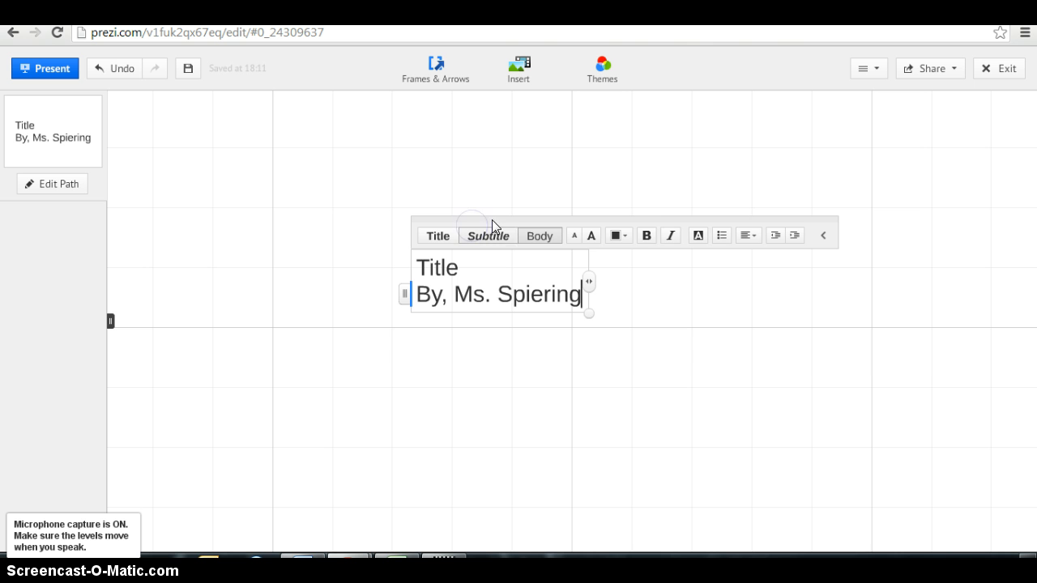
{"action": "left_click", "coordinate": [646, 239]}
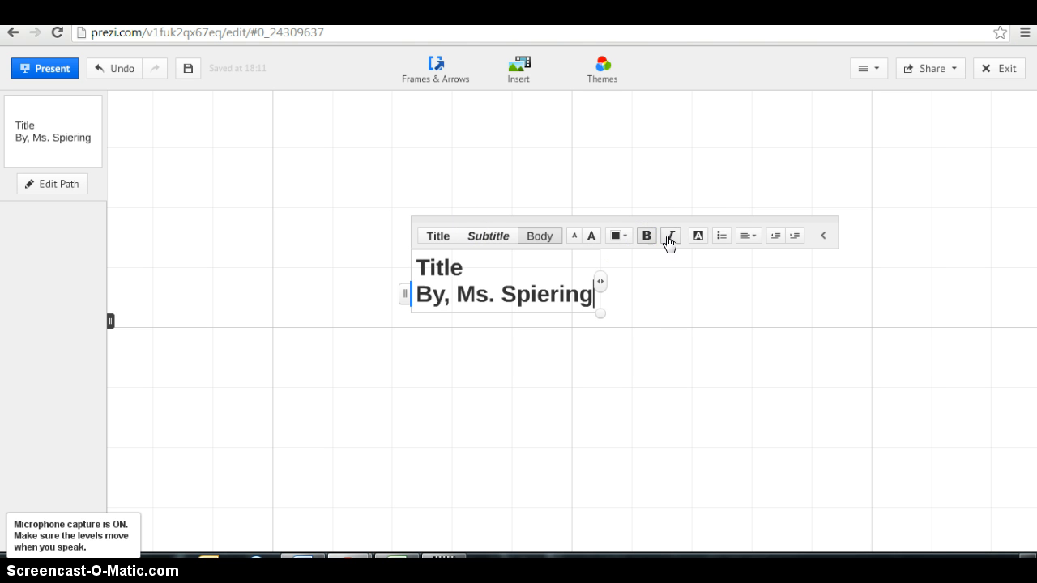
{"action": "left_click", "coordinate": [698, 235]}
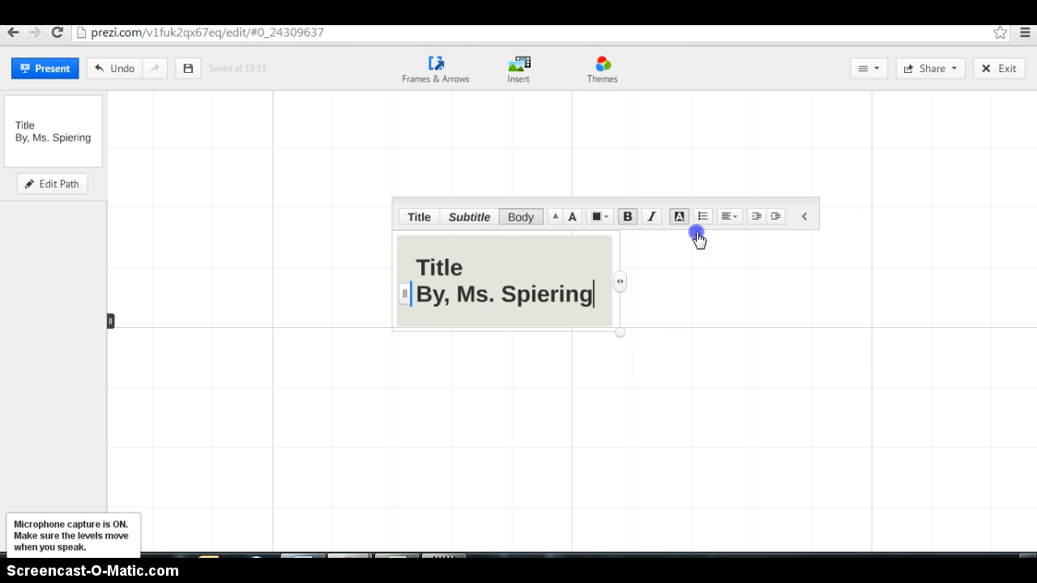
{"action": "left_click", "coordinate": [607, 221]}
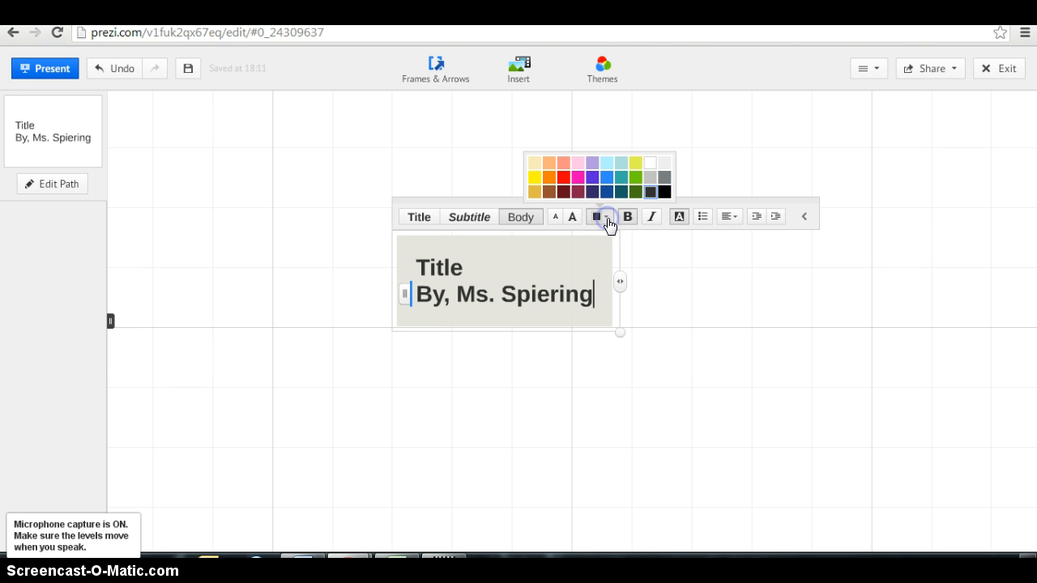
{"action": "left_click", "coordinate": [645, 322]}
Rotate the title text box counter-clockwise so it slants upward, and move it into the left half of the canvas.
{"action": "left_click", "coordinate": [496, 276]}
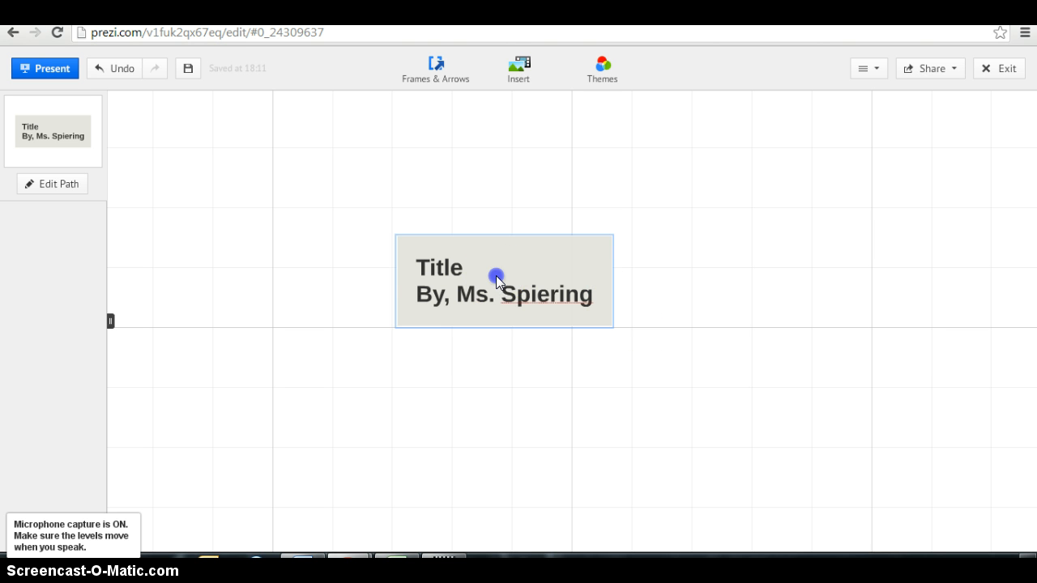
{"action": "left_click_drag", "start_coordinate": [498, 282], "coordinate": [551, 190]}
{"action": "mouse_move", "coordinate": [662, 237]}
{"action": "left_mouse_down"}
{"action": "mouse_move", "coordinate": [702, 260]}
{"action": "mouse_move", "coordinate": [668, 245]}
{"action": "left_mouse_up"}
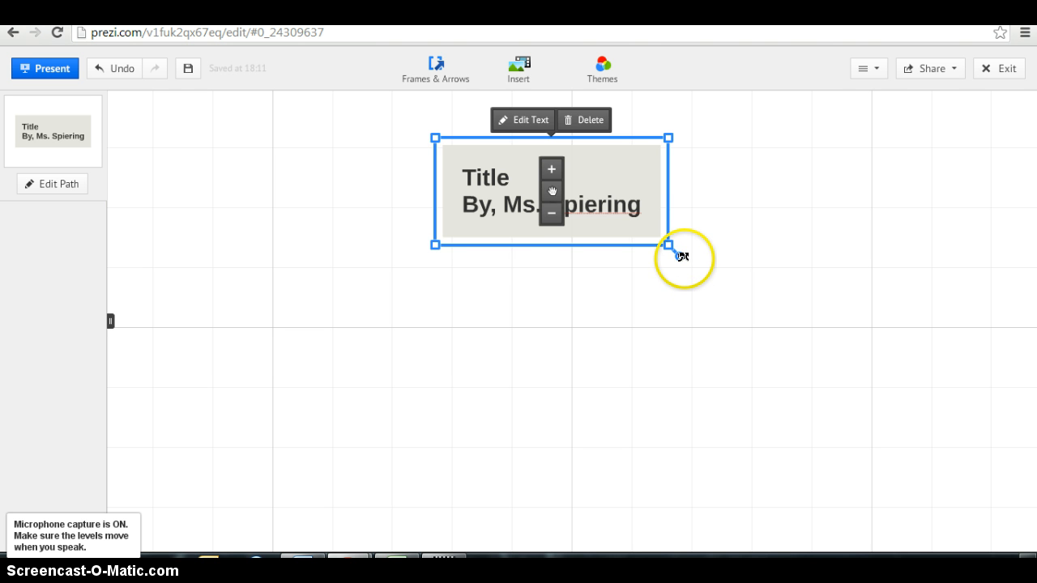
{"action": "left_click_drag", "start_coordinate": [682, 256], "coordinate": [682, 174]}
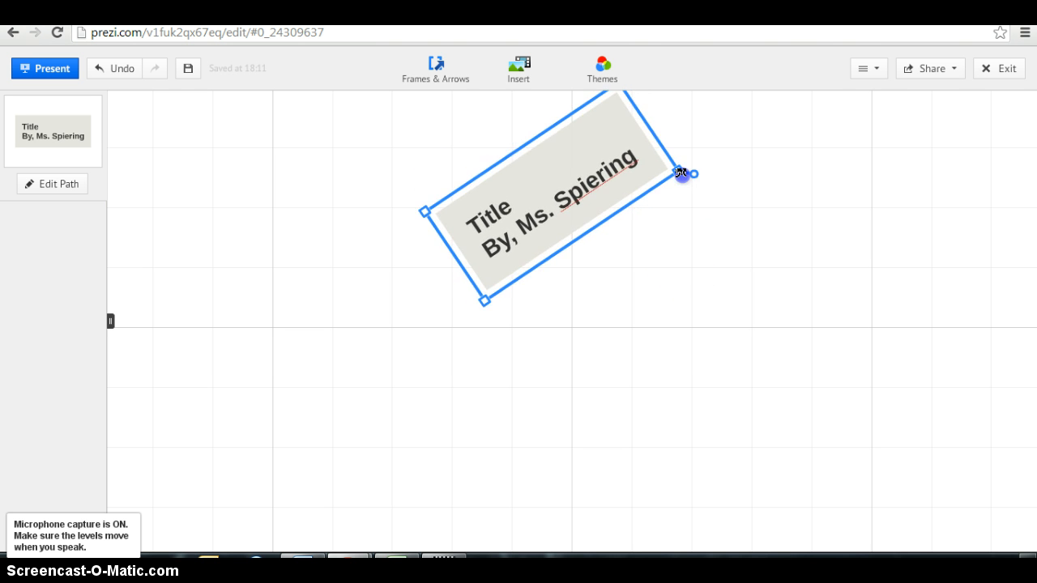
{"action": "left_click_drag", "start_coordinate": [547, 193], "coordinate": [381, 247]}
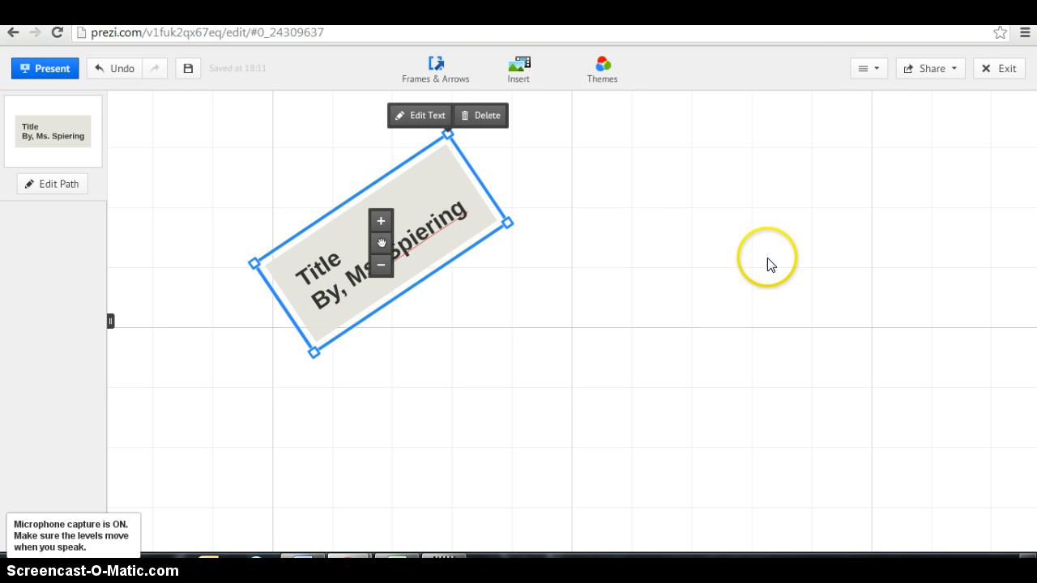
Start a second text box to the right of the title and leave it empty.
{"action": "double_click", "coordinate": [812, 219]}
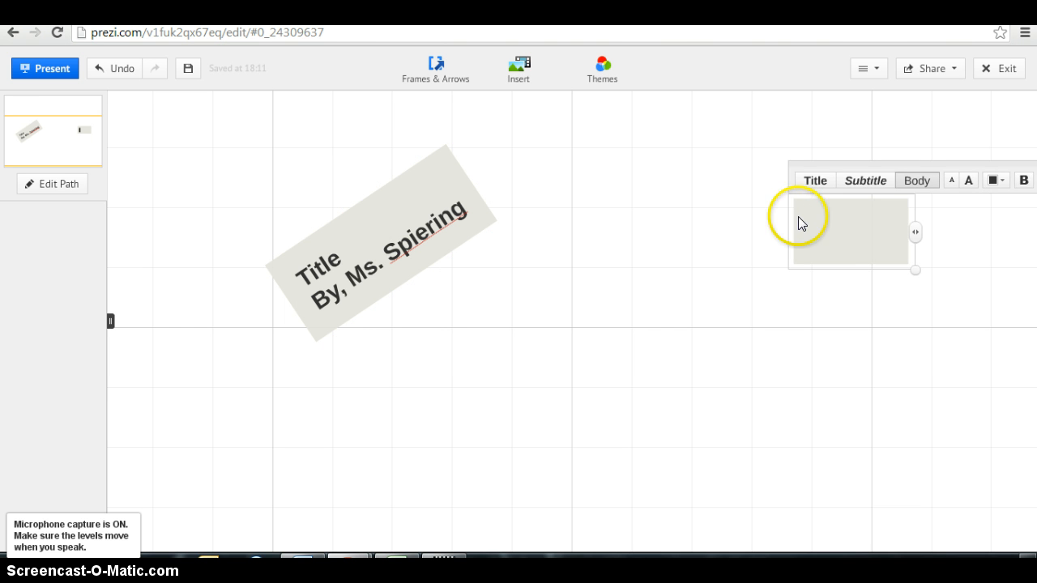
{"action": "left_click", "coordinate": [672, 238]}
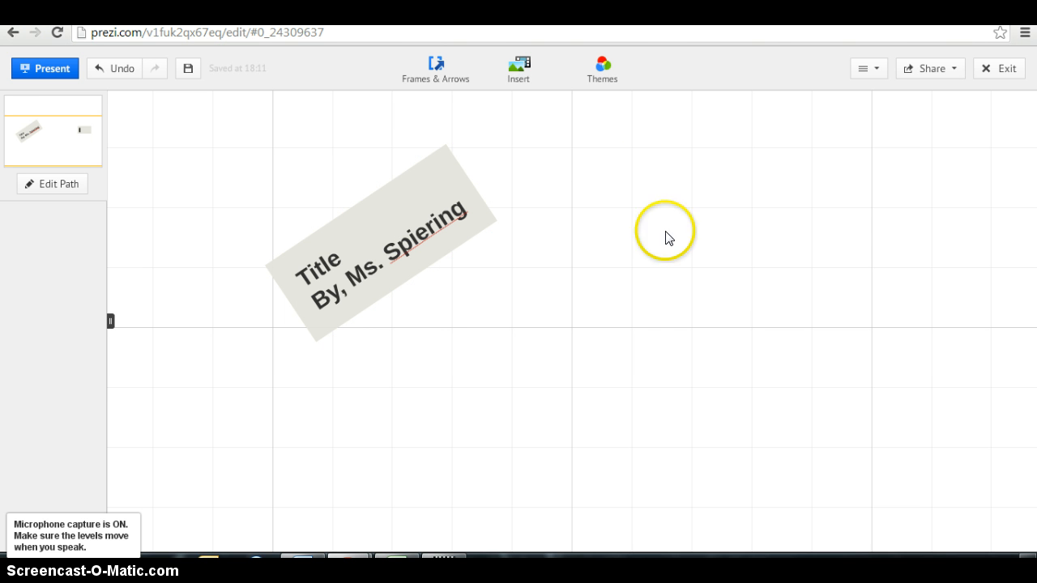
Try the Executive theme on the presentation, and apply the Habitat theme instead.
{"action": "left_click", "coordinate": [602, 67]}
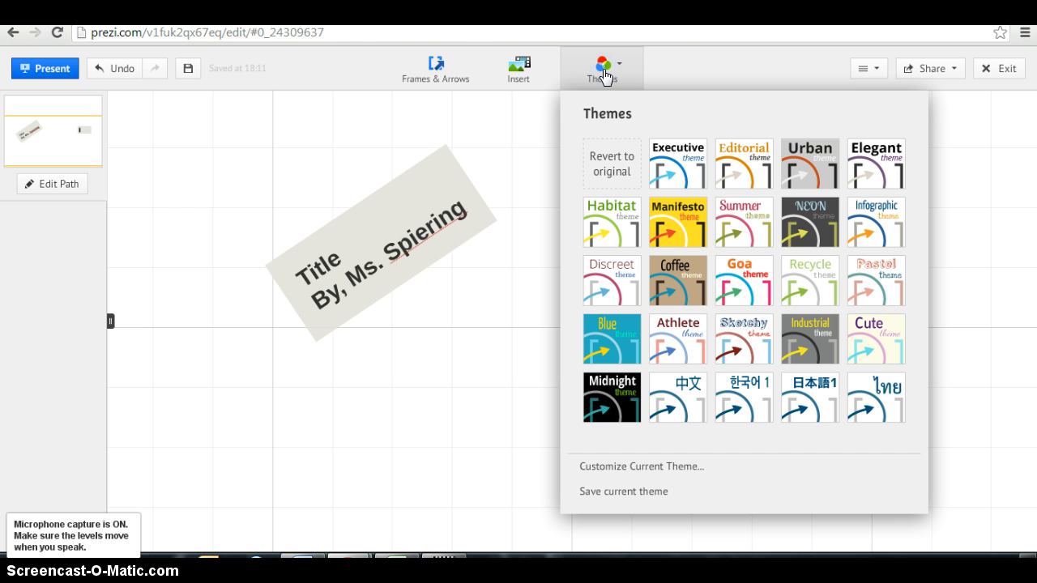
{"action": "left_click", "coordinate": [693, 164]}
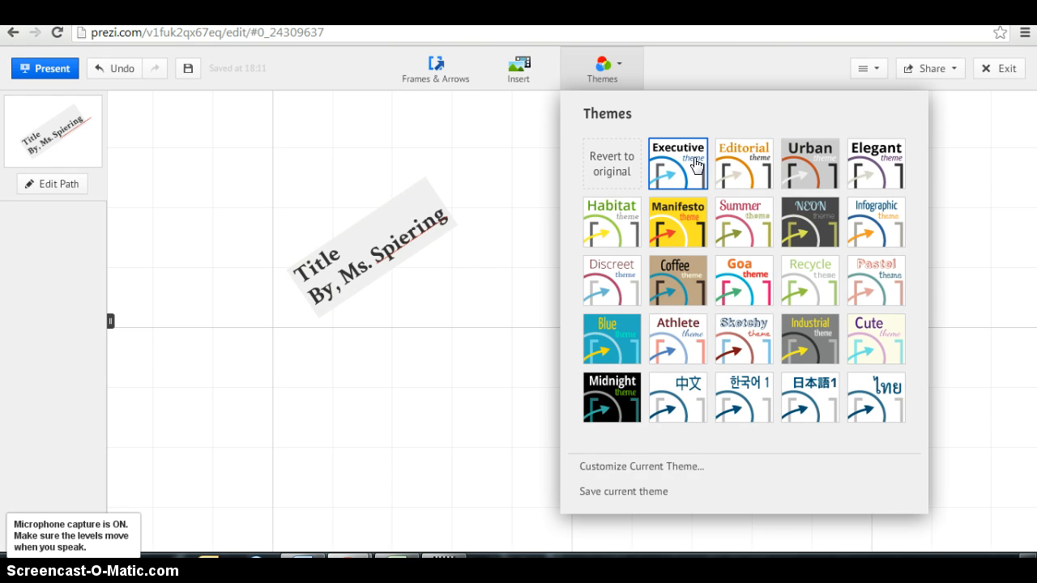
{"action": "left_click", "coordinate": [716, 166]}
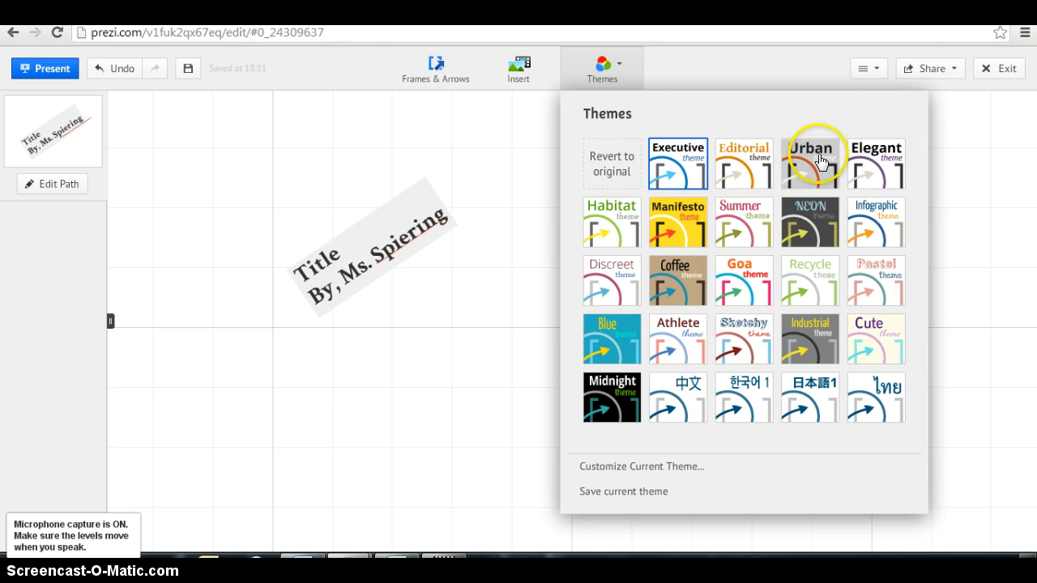
{"action": "left_click", "coordinate": [600, 210]}
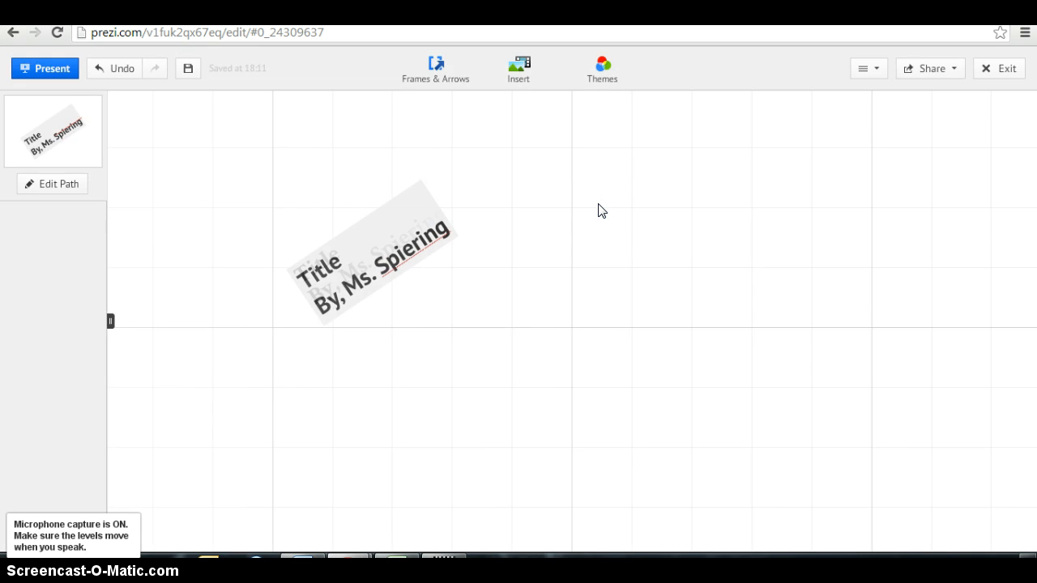
Browse the symbols and shapes styles, looking through the Photographic and Sketched collections.
{"action": "left_click", "coordinate": [542, 66]}
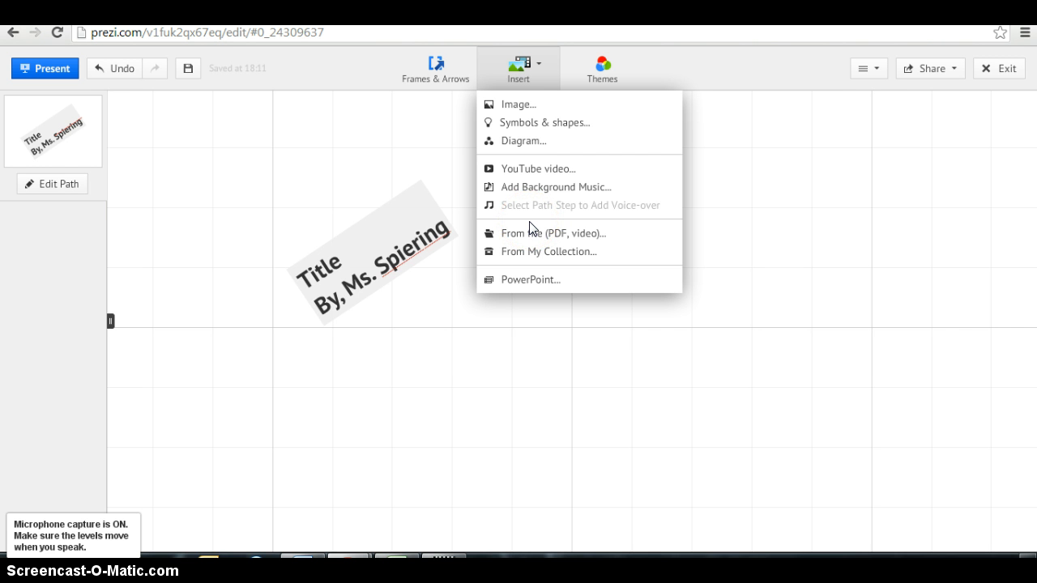
{"action": "left_click", "coordinate": [567, 123]}
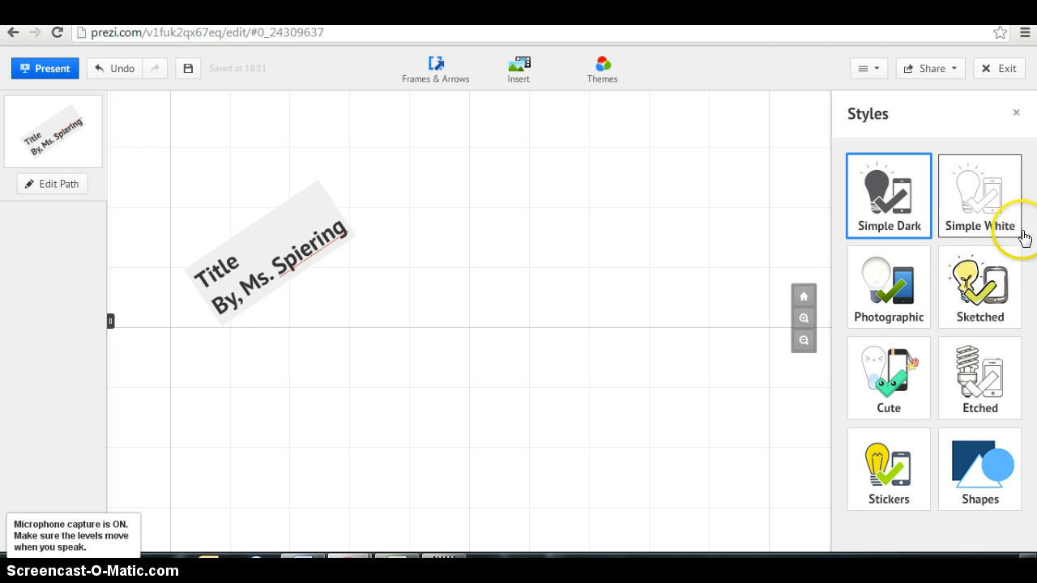
{"action": "left_click", "coordinate": [894, 325]}
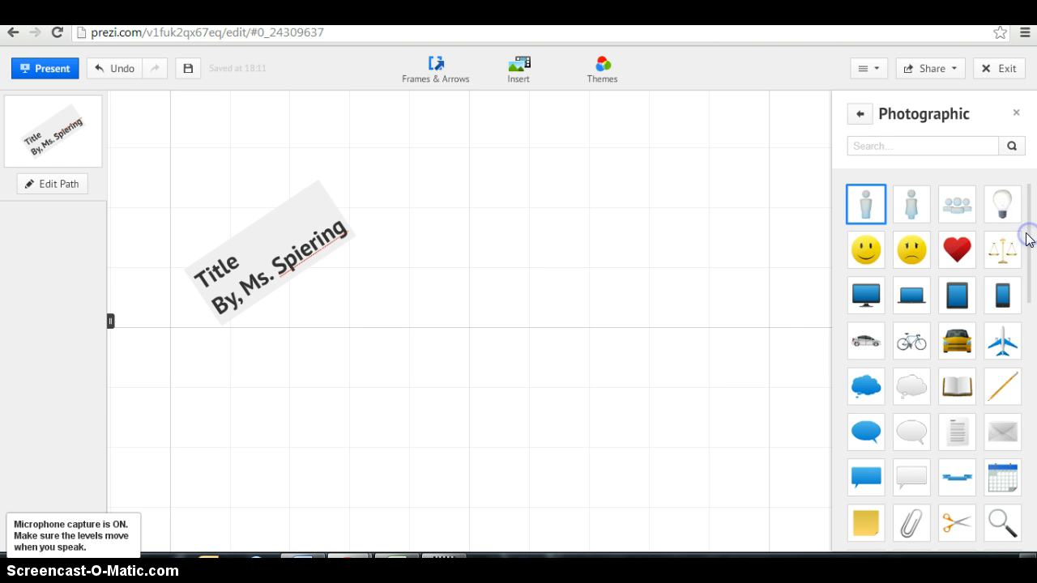
{"action": "left_click_drag", "start_coordinate": [1031, 275], "coordinate": [1033, 355]}
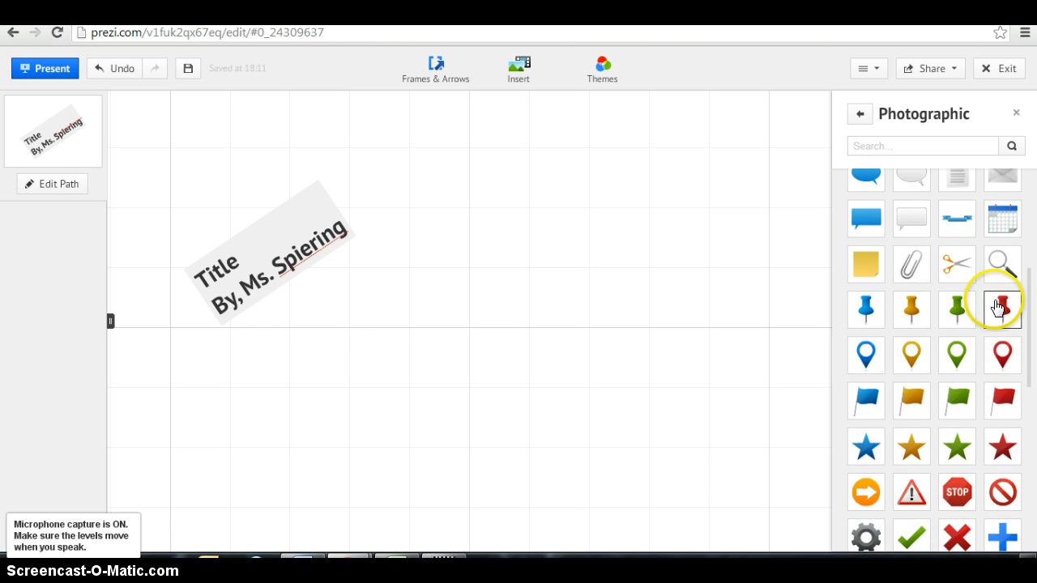
{"action": "left_click_drag", "start_coordinate": [1030, 308], "coordinate": [1032, 227]}
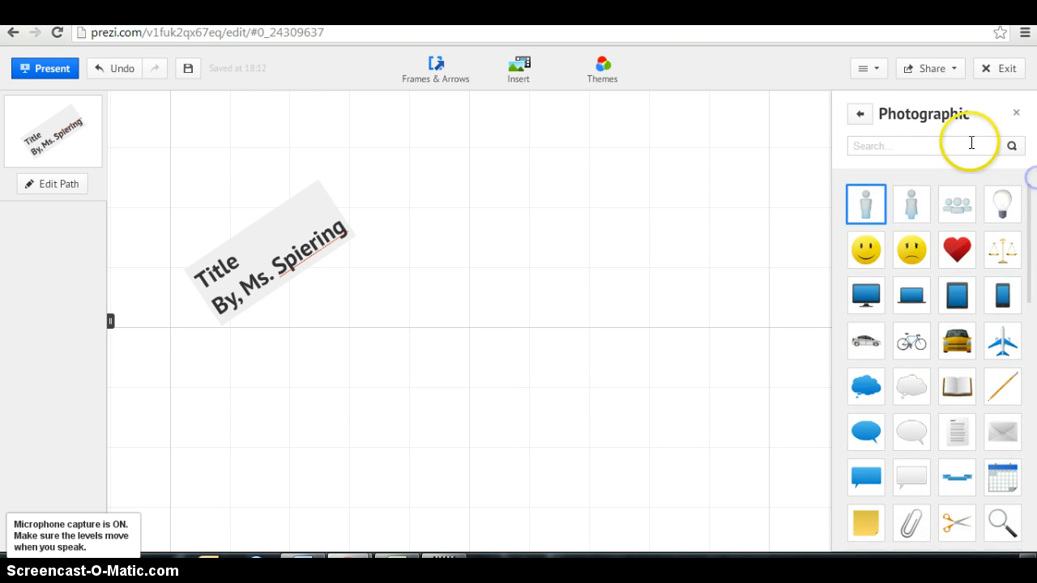
{"action": "left_click", "coordinate": [860, 118]}
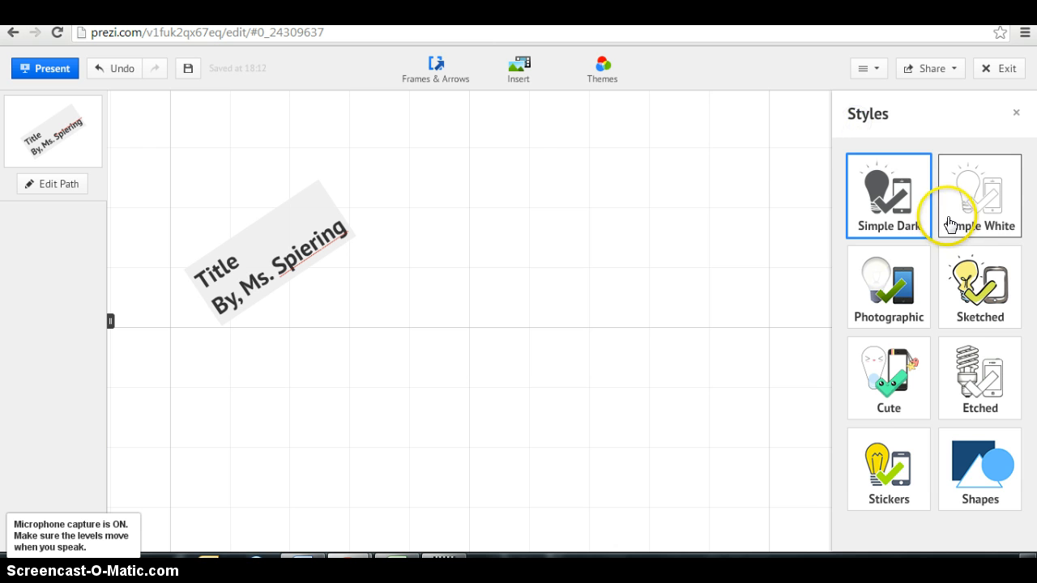
{"action": "left_click", "coordinate": [971, 310]}
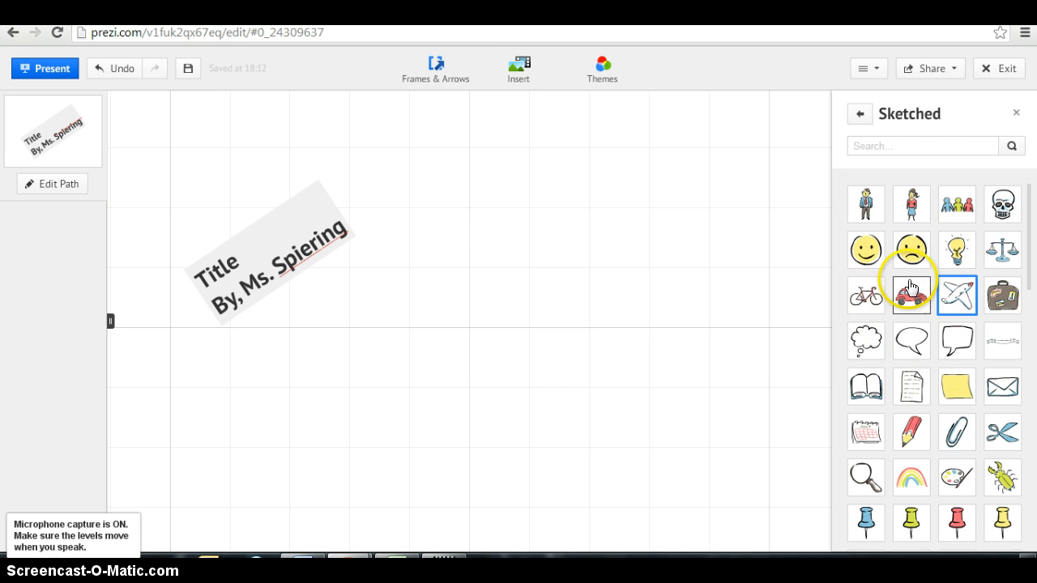
{"action": "left_click", "coordinate": [860, 115]}
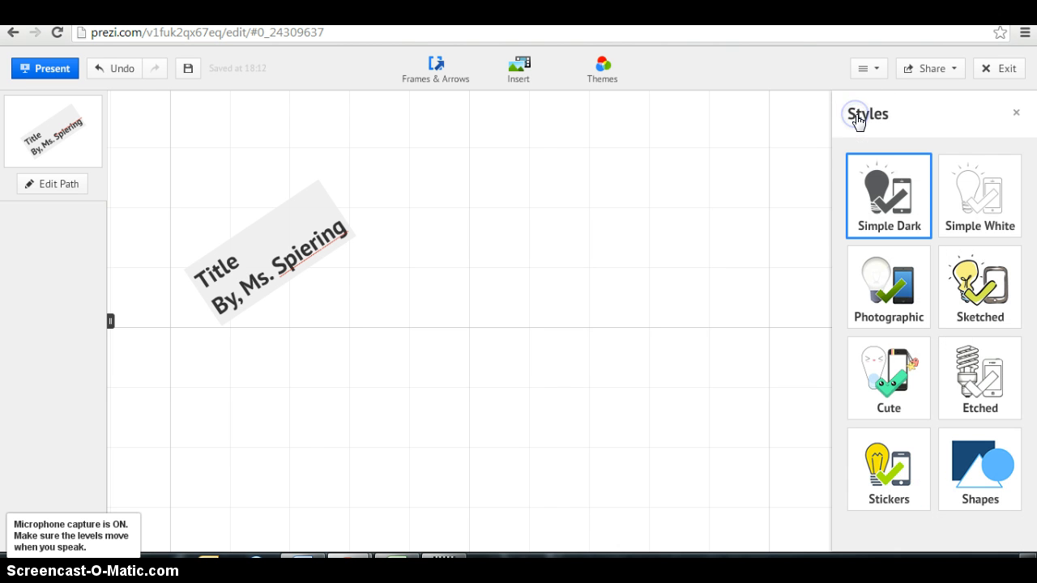
Insert the timeline diagram with five dated entries and move it down, clear of the title text box.
{"action": "left_click", "coordinate": [512, 75]}
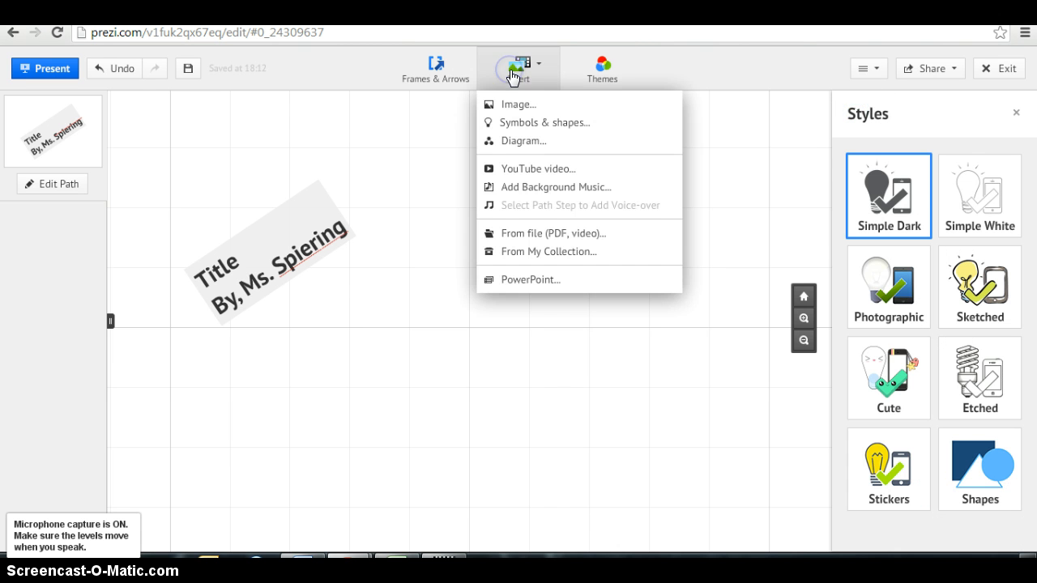
{"action": "left_click", "coordinate": [518, 140]}
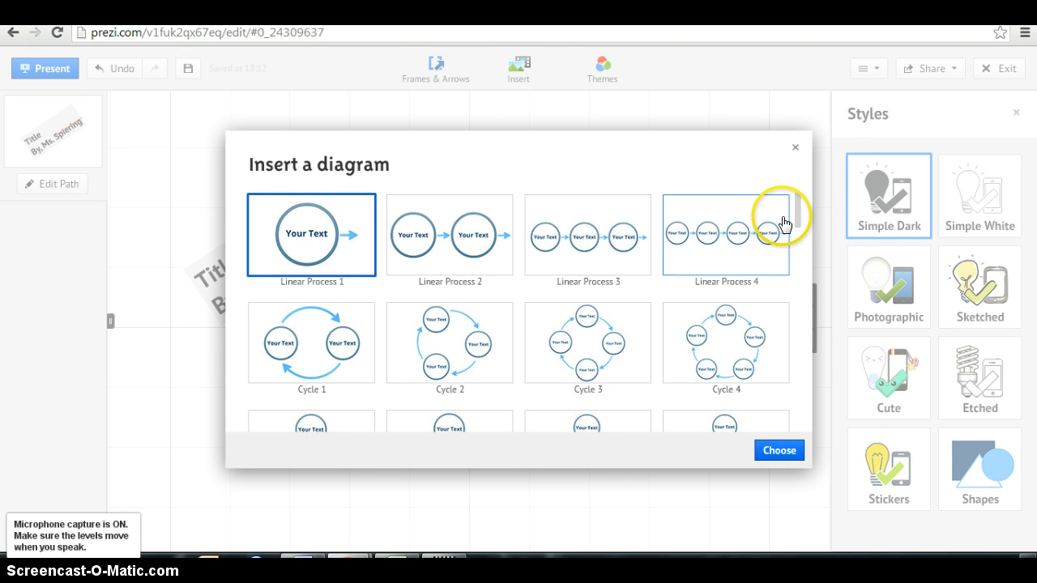
{"action": "left_click", "coordinate": [798, 215]}
{"action": "left_click_drag", "start_coordinate": [798, 215], "coordinate": [812, 280]}
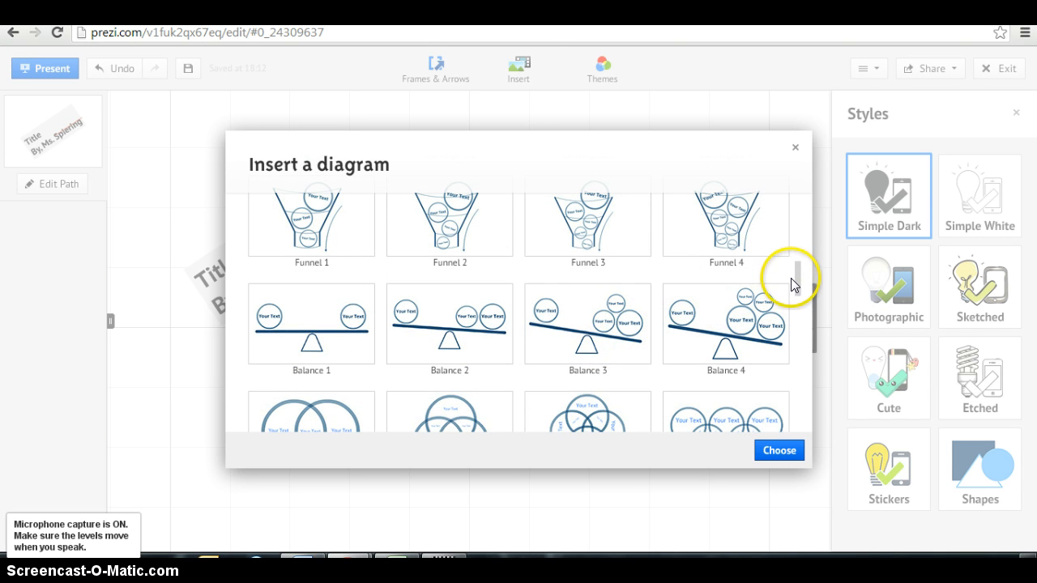
{"action": "left_click_drag", "start_coordinate": [798, 285], "coordinate": [806, 326]}
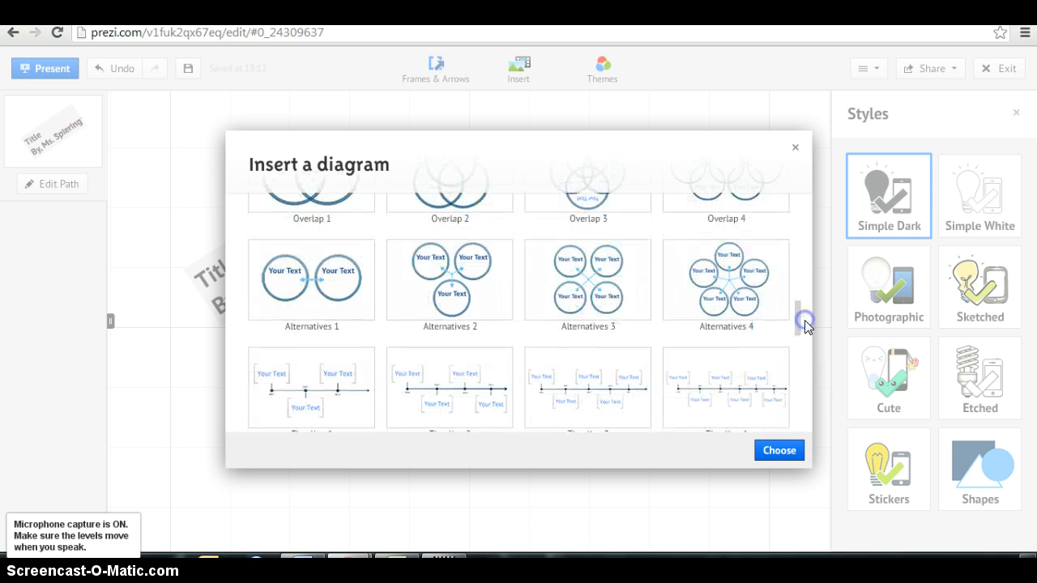
{"action": "left_click", "coordinate": [799, 325]}
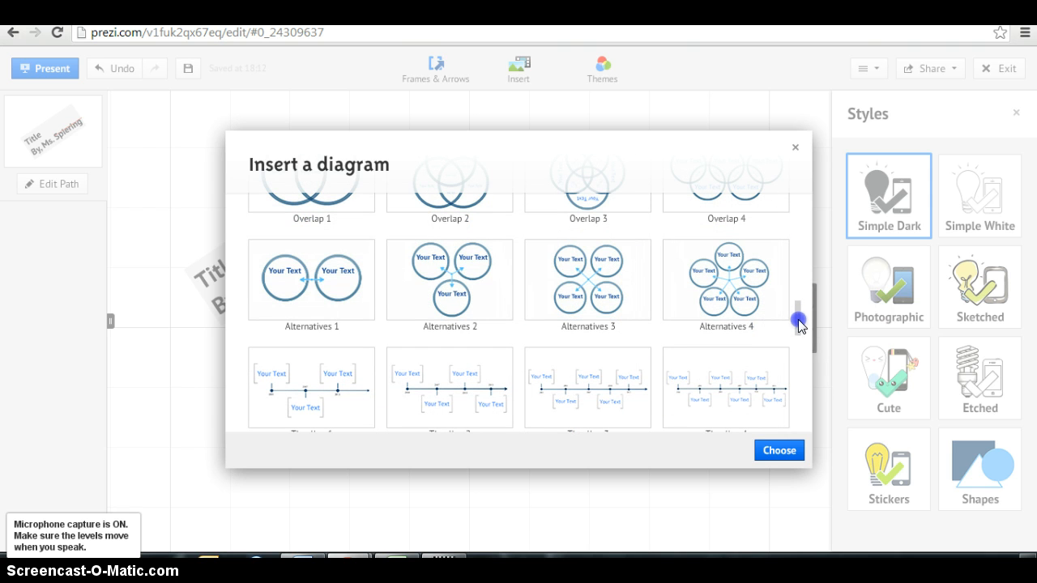
{"action": "left_click_drag", "start_coordinate": [800, 354], "coordinate": [800, 336]}
{"action": "double_click", "coordinate": [629, 328]}
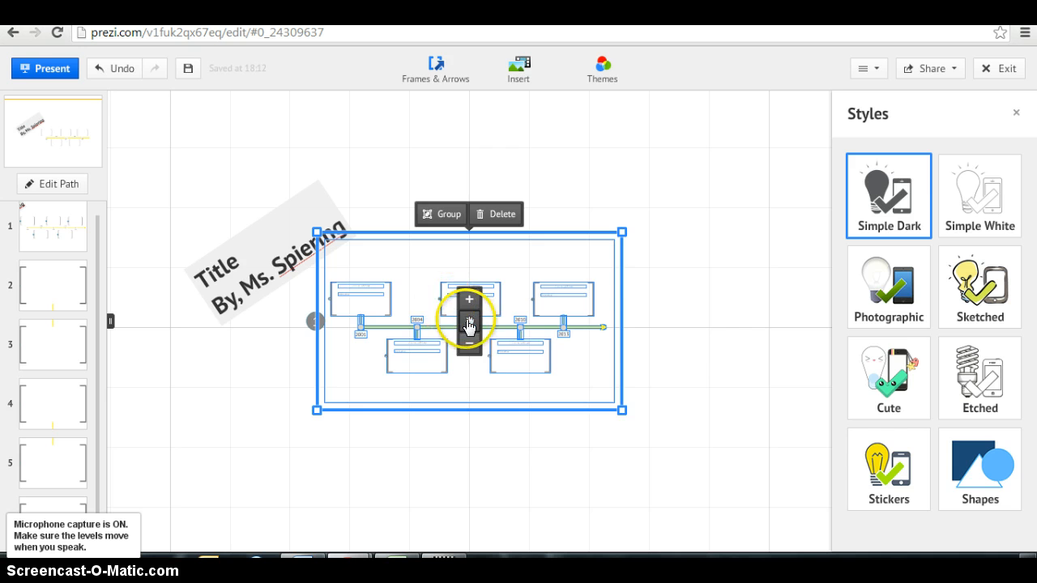
{"action": "left_click_drag", "start_coordinate": [468, 322], "coordinate": [466, 389]}
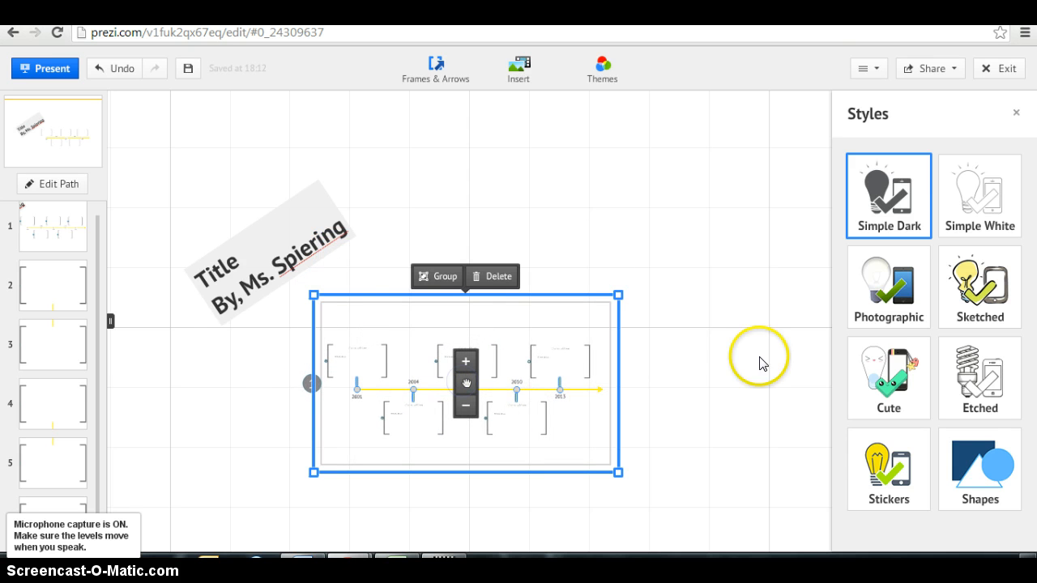
Change the 2004 date label on the timeline to 2000.
{"action": "left_click", "coordinate": [803, 317]}
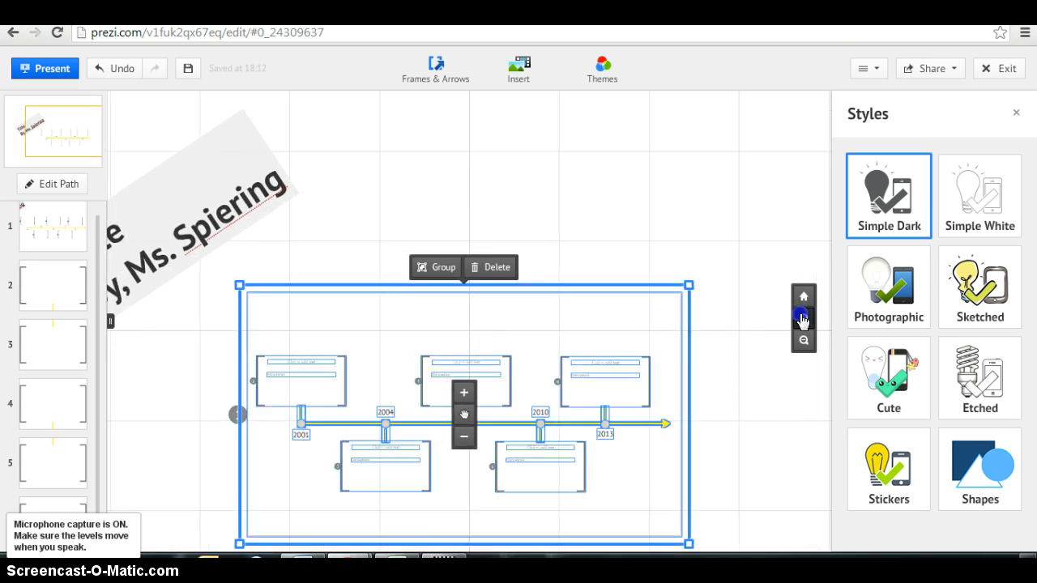
{"action": "left_click", "coordinate": [803, 316]}
{"action": "left_click_drag", "start_coordinate": [625, 157], "coordinate": [656, 108]}
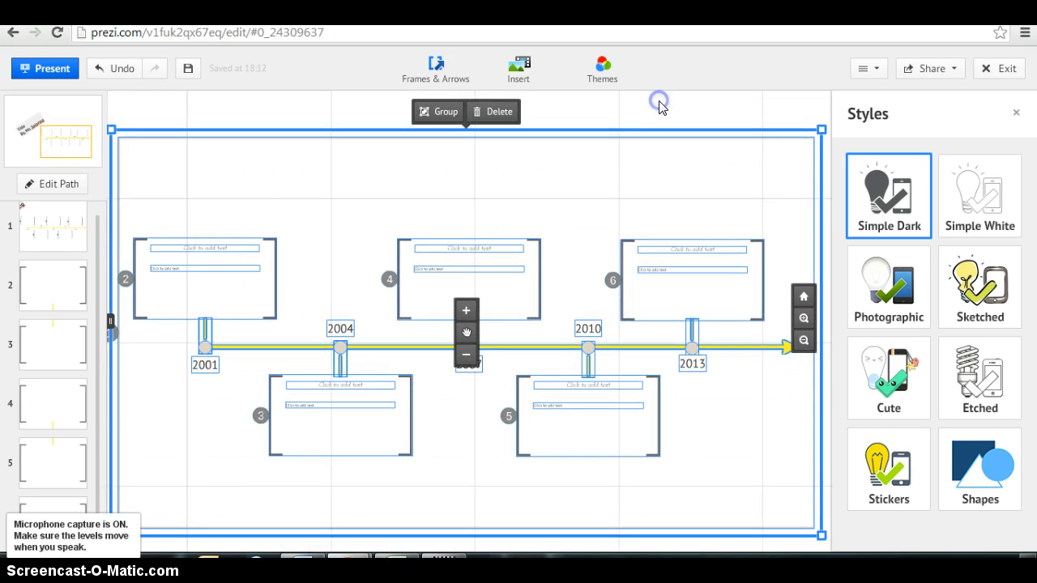
{"action": "left_click", "coordinate": [803, 319]}
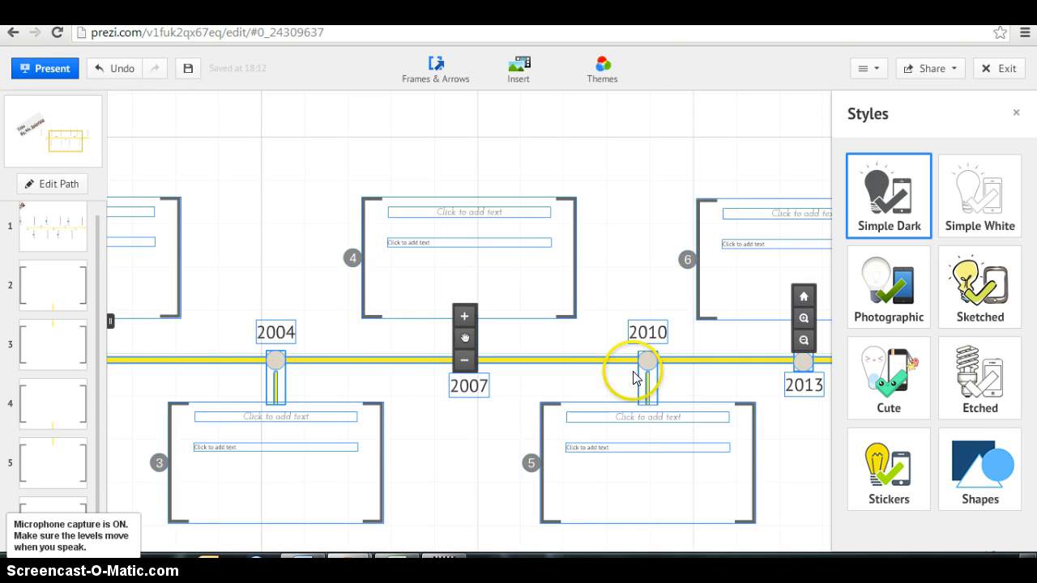
{"action": "left_click", "coordinate": [276, 332]}
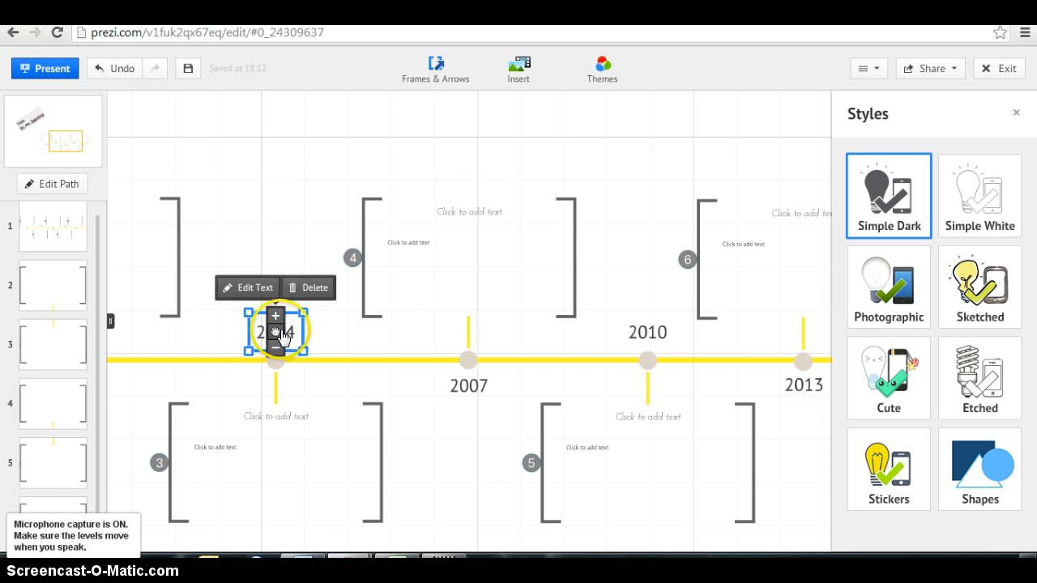
{"action": "left_click", "coordinate": [259, 279]}
{"action": "left_click", "coordinate": [292, 332]}
{"action": "right_click", "coordinate": [294, 332]}
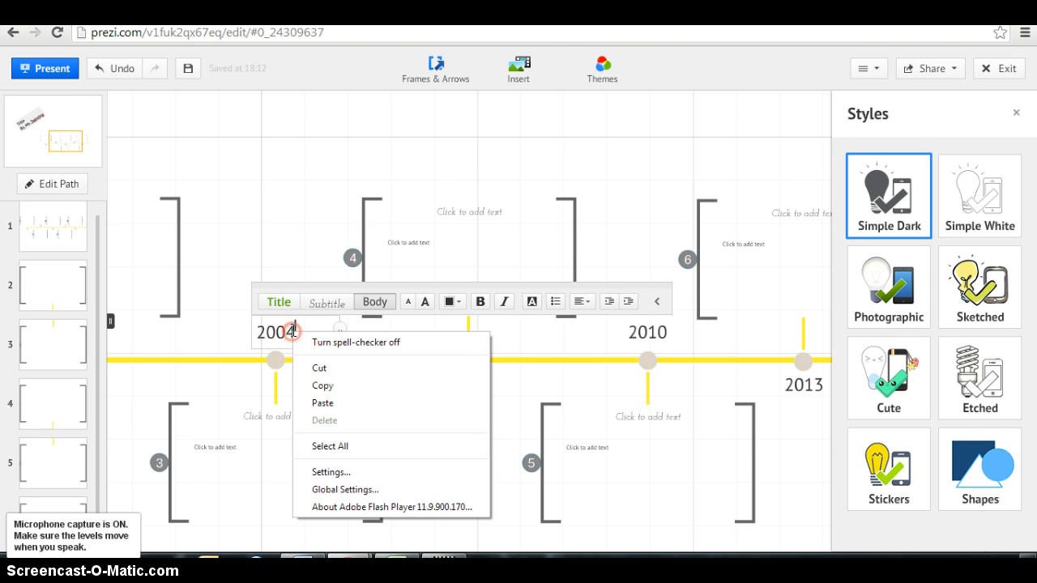
{"action": "left_click_drag", "start_coordinate": [294, 333], "coordinate": [283, 331]}
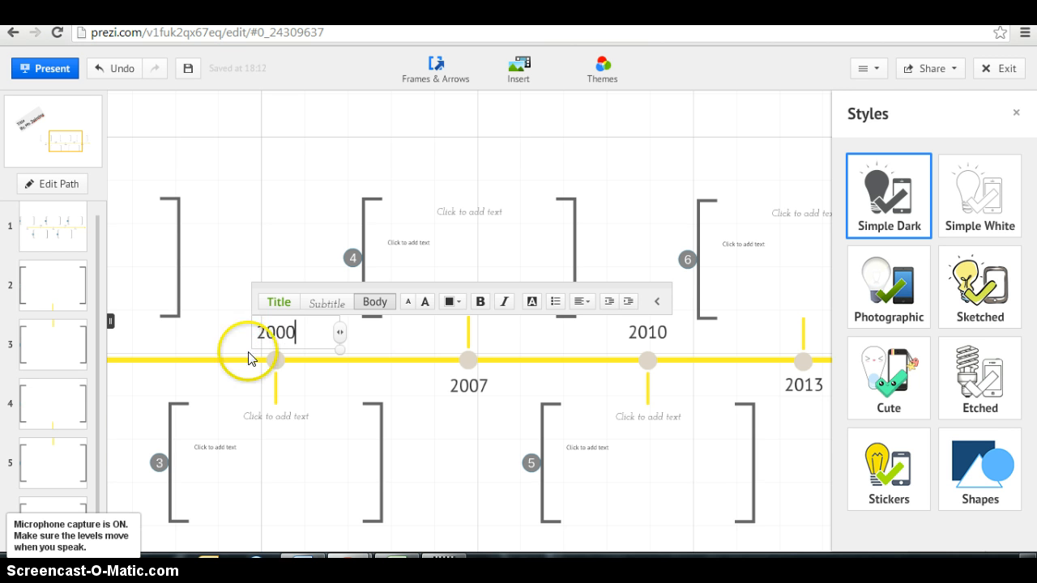
{"action": "left_click", "coordinate": [162, 324]}
Change the timeline's first date label to 1995.
{"action": "left_click_drag", "start_coordinate": [199, 348], "coordinate": [429, 316]}
{"action": "left_click", "coordinate": [313, 366]}
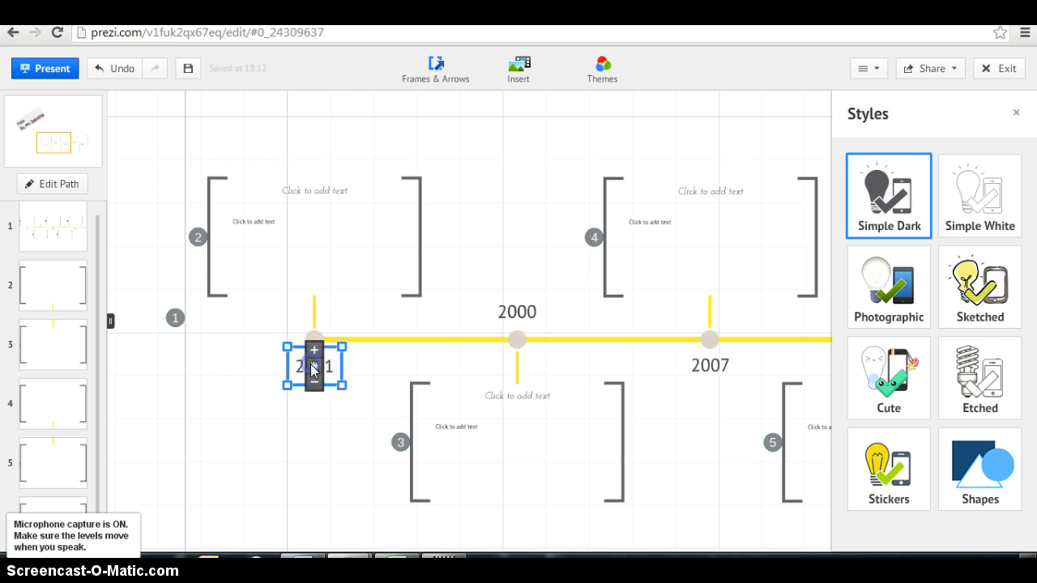
{"action": "left_click", "coordinate": [300, 318]}
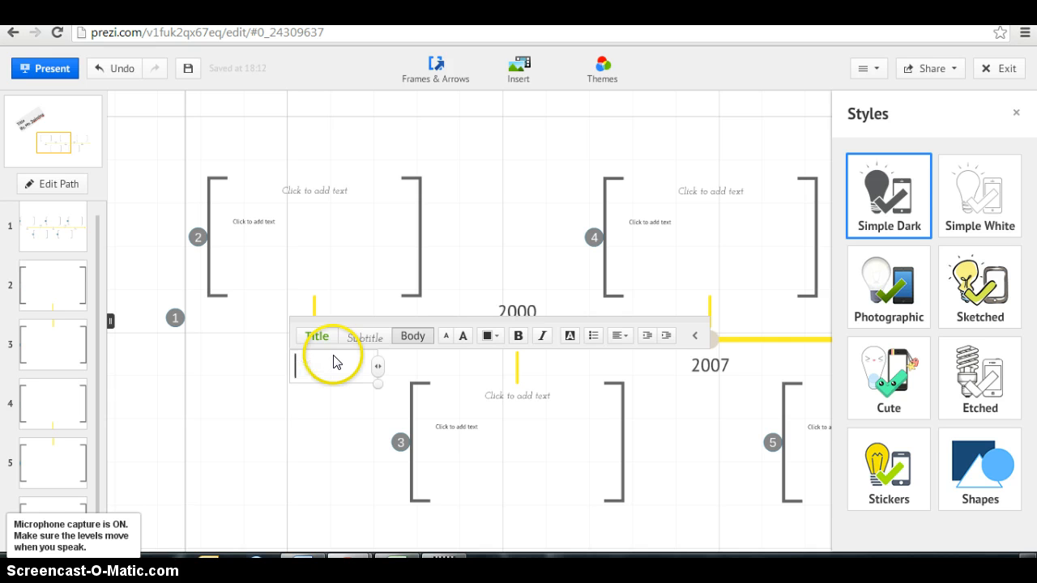
{"action": "type", "text": "1995"}
{"action": "left_click", "coordinate": [162, 400]}
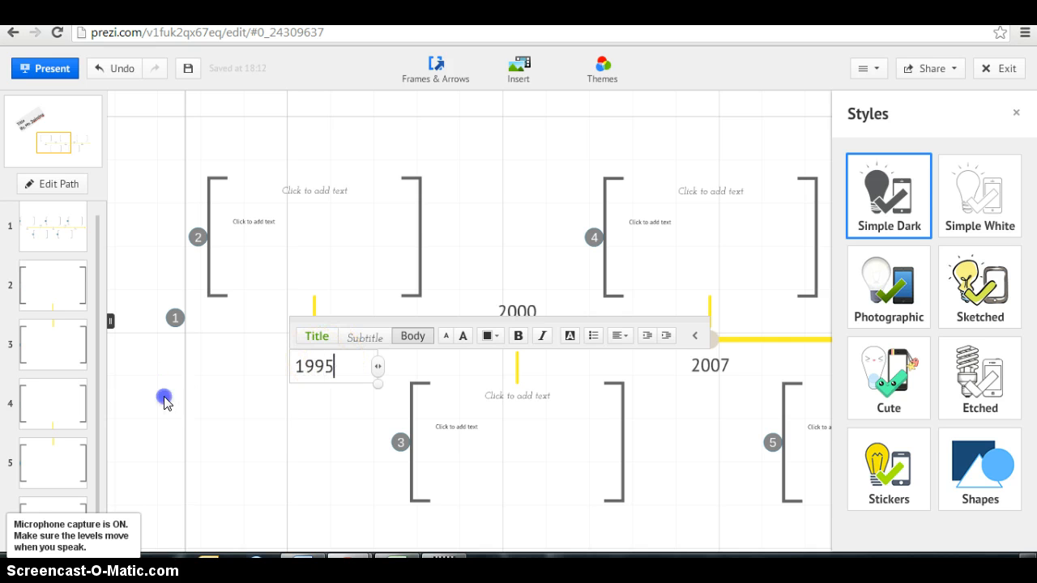
Delete the bracket frame above the 1995 marker on the timeline.
{"action": "left_click", "coordinate": [418, 220]}
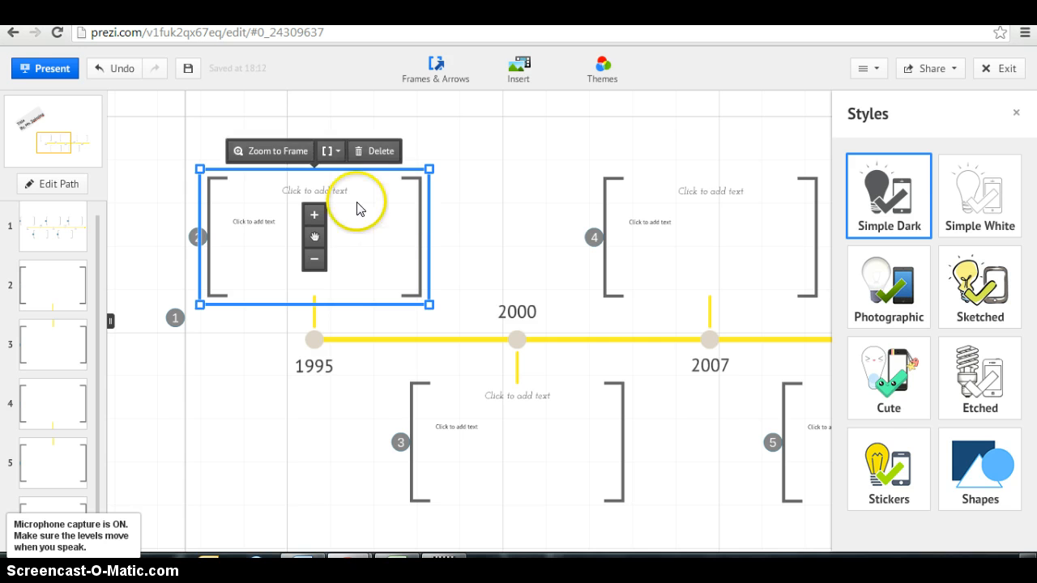
{"action": "left_click", "coordinate": [380, 152]}
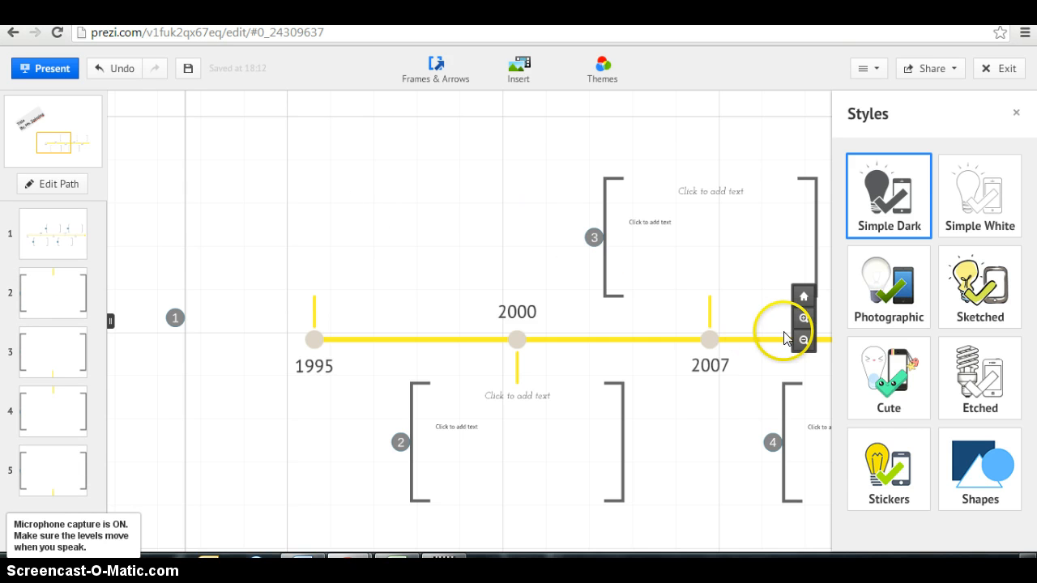
{"action": "left_click", "coordinate": [804, 342]}
{"action": "left_click", "coordinate": [676, 332]}
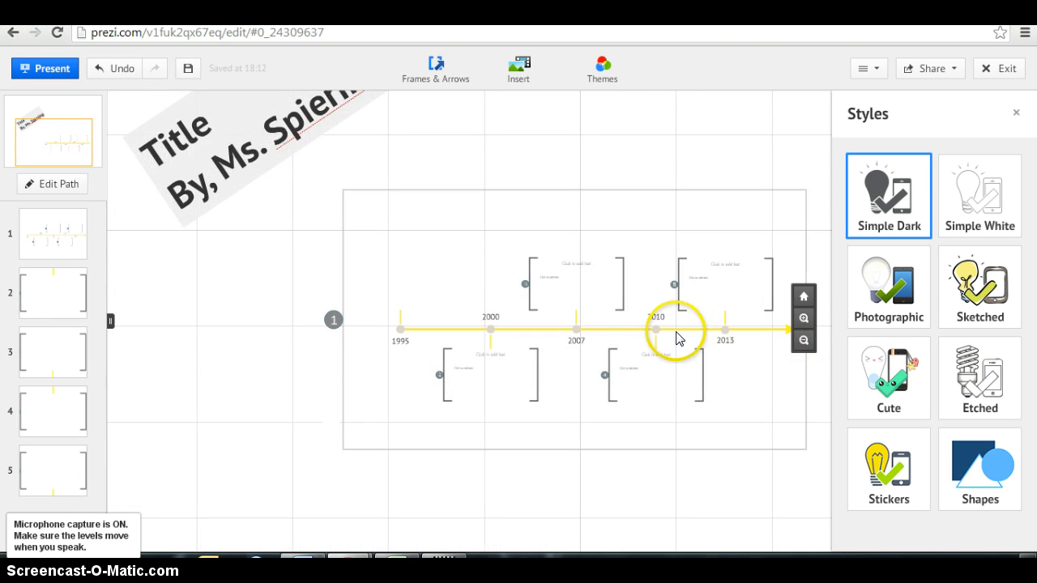
Select the outer frame around the whole timeline and move it up and to the left.
{"action": "left_click_drag", "start_coordinate": [623, 330], "coordinate": [581, 419]}
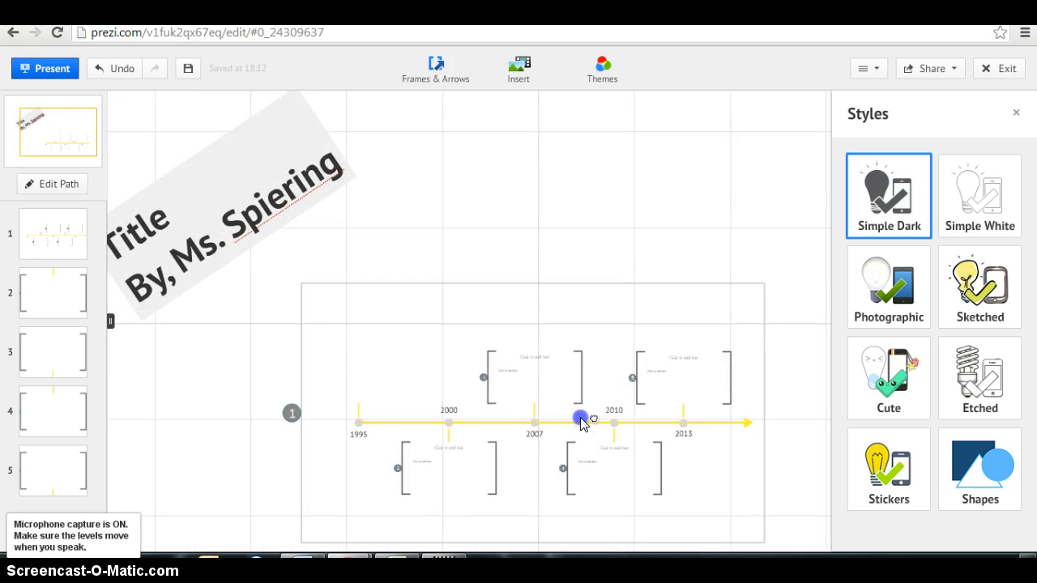
{"action": "left_click", "coordinate": [565, 420]}
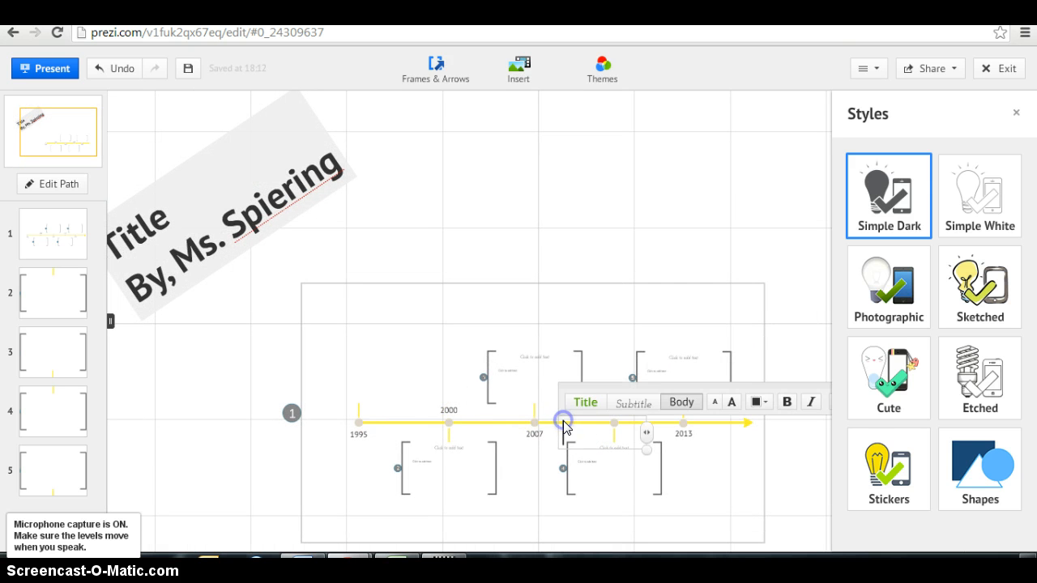
{"action": "left_click", "coordinate": [529, 286]}
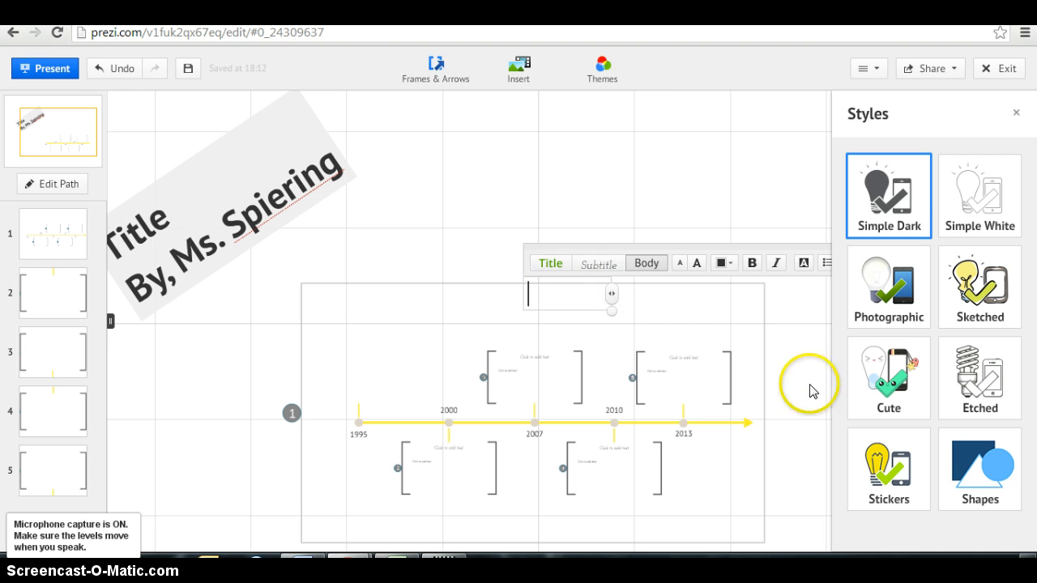
{"action": "left_click", "coordinate": [804, 318]}
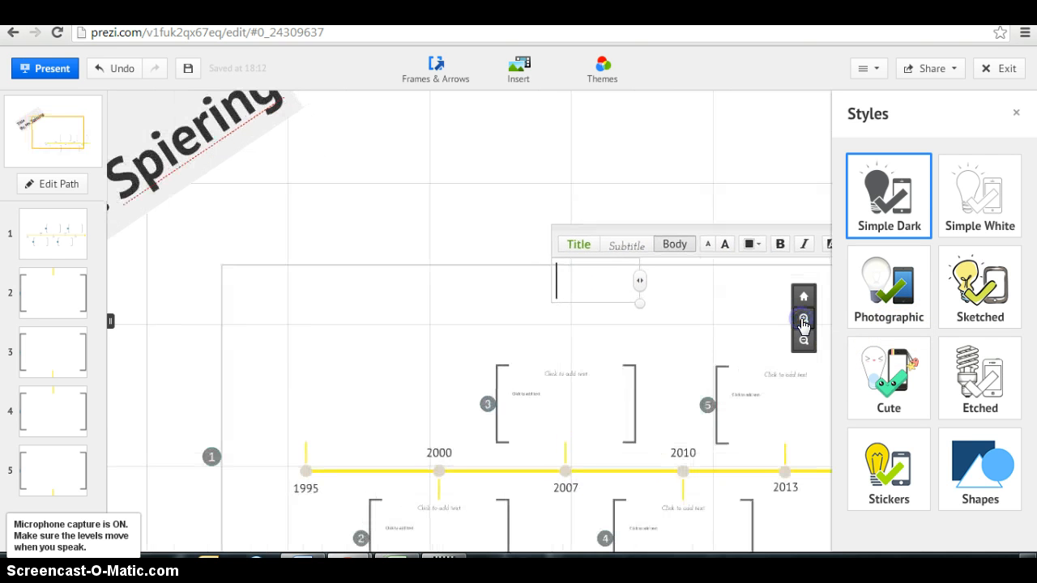
{"action": "left_click", "coordinate": [523, 267]}
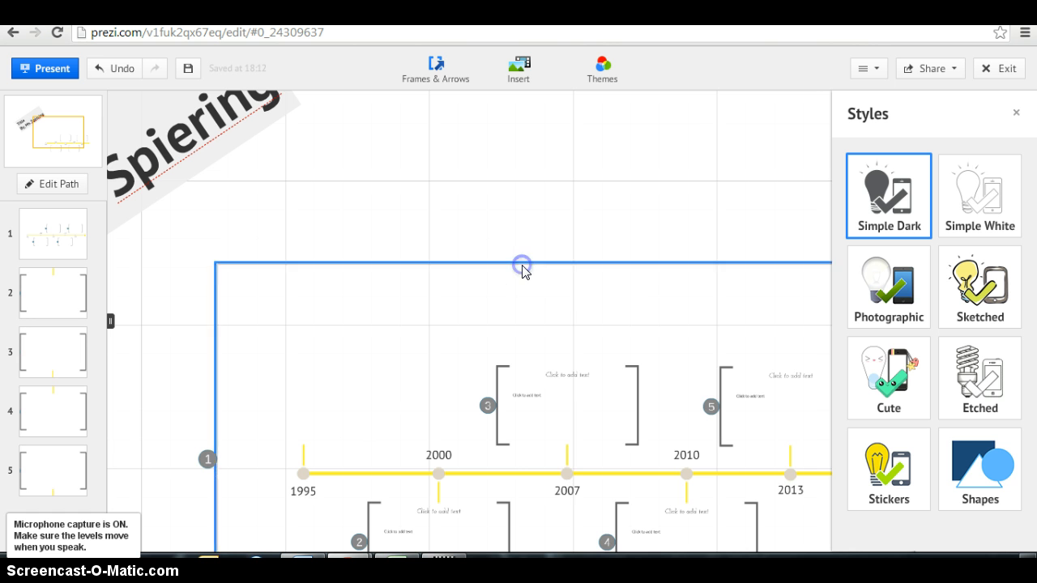
{"action": "left_click_drag", "start_coordinate": [565, 460], "coordinate": [466, 378]}
Shrink the timeline frame with its contents to well under half its size.
{"action": "left_click", "coordinate": [463, 392]}
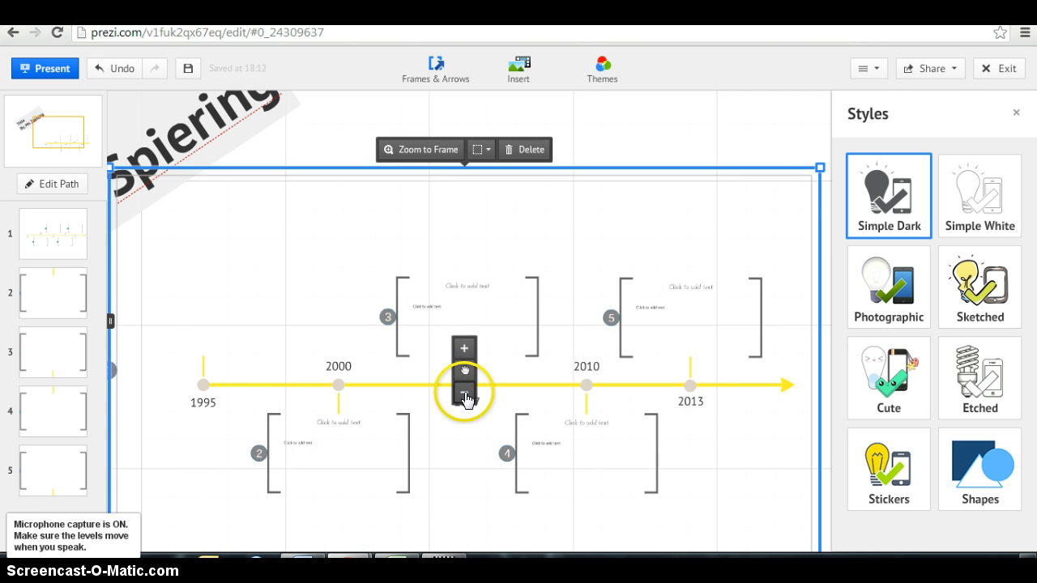
{"action": "left_click", "coordinate": [464, 394]}
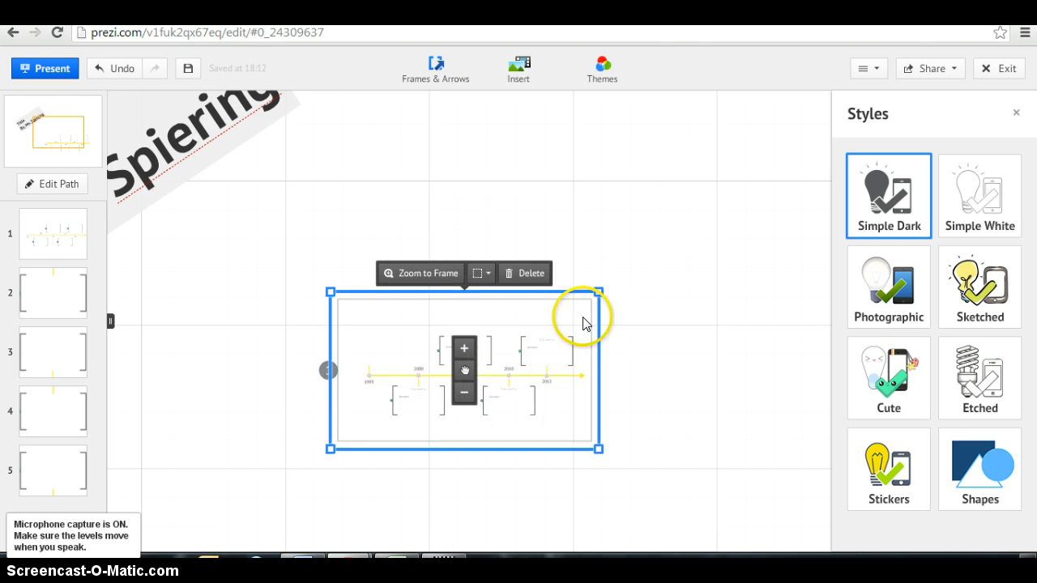
{"action": "mouse_move", "coordinate": [788, 396]}
{"action": "left_click", "coordinate": [798, 321]}
{"action": "left_click", "coordinate": [798, 322]}
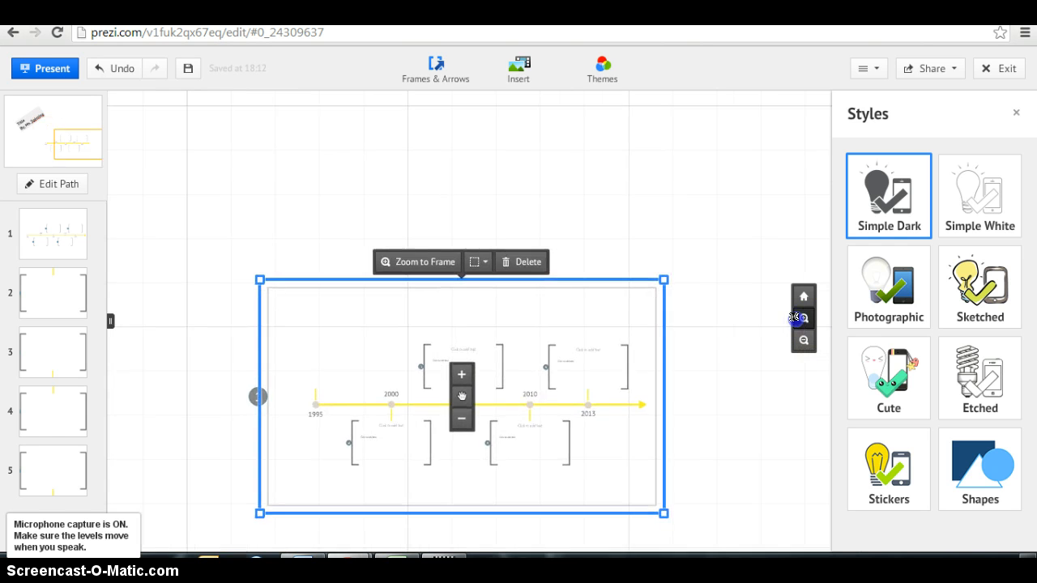
Examine the timeline's bracket frames and placeholder text up close, then return to the overview with the title.
{"action": "left_click", "coordinate": [798, 322]}
{"action": "left_click", "coordinate": [798, 322]}
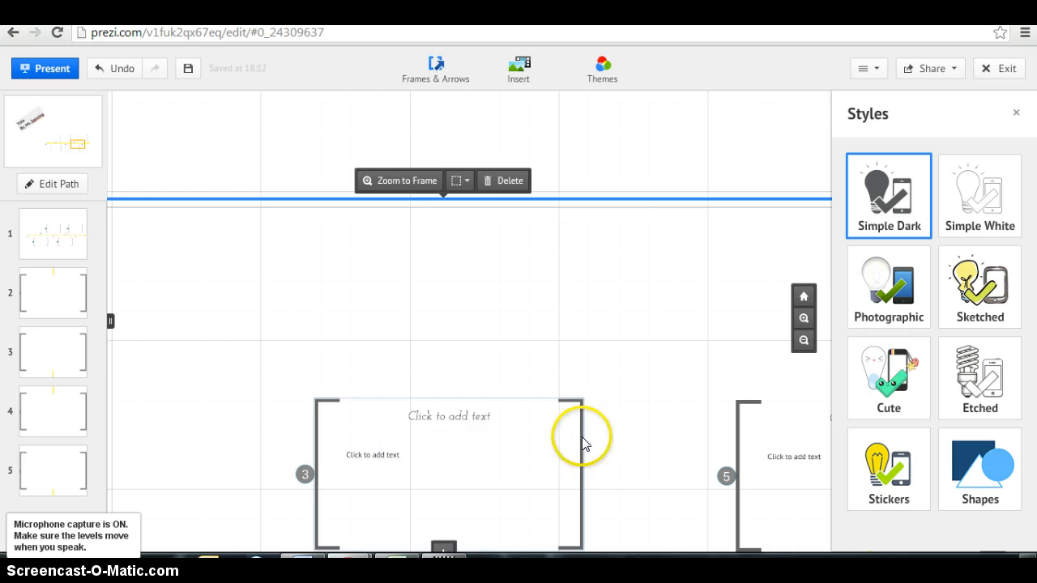
{"action": "left_click", "coordinate": [801, 319]}
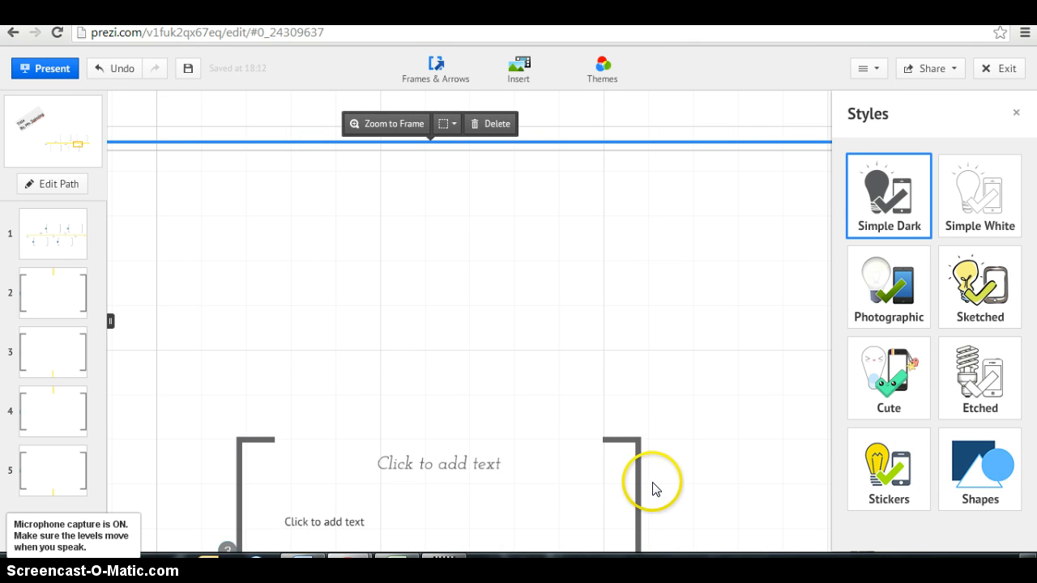
{"action": "left_click_drag", "start_coordinate": [687, 347], "coordinate": [676, 193]}
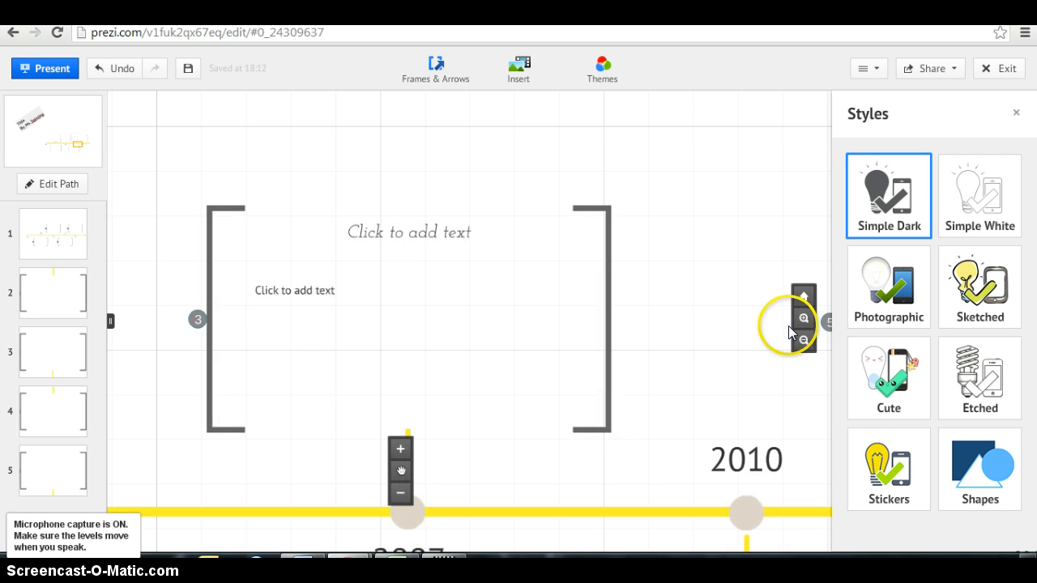
{"action": "left_click", "coordinate": [803, 339]}
{"action": "left_click", "coordinate": [803, 341]}
{"action": "left_click", "coordinate": [804, 341]}
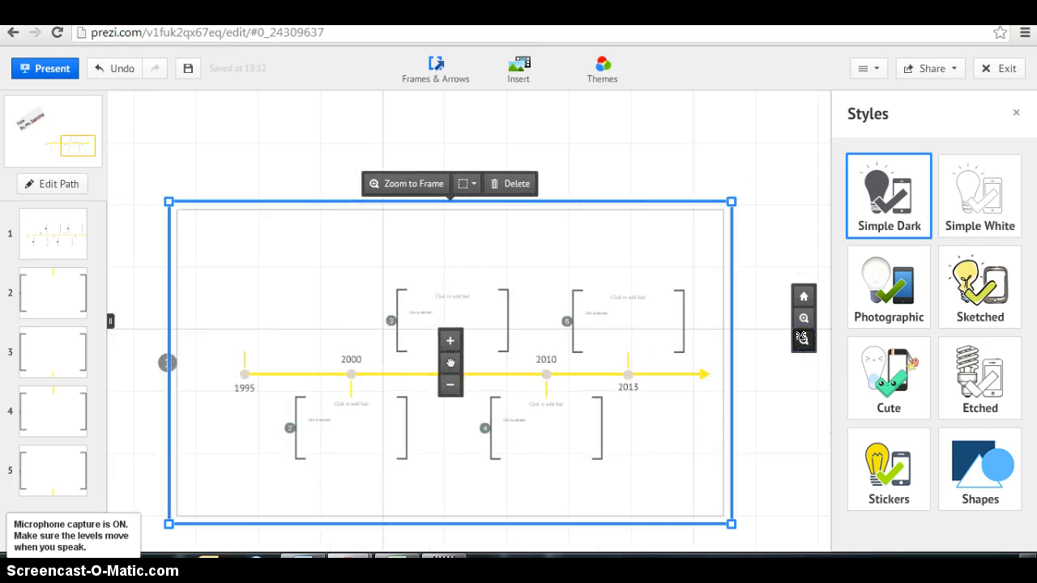
{"action": "left_click", "coordinate": [805, 342]}
{"action": "left_click", "coordinate": [803, 341]}
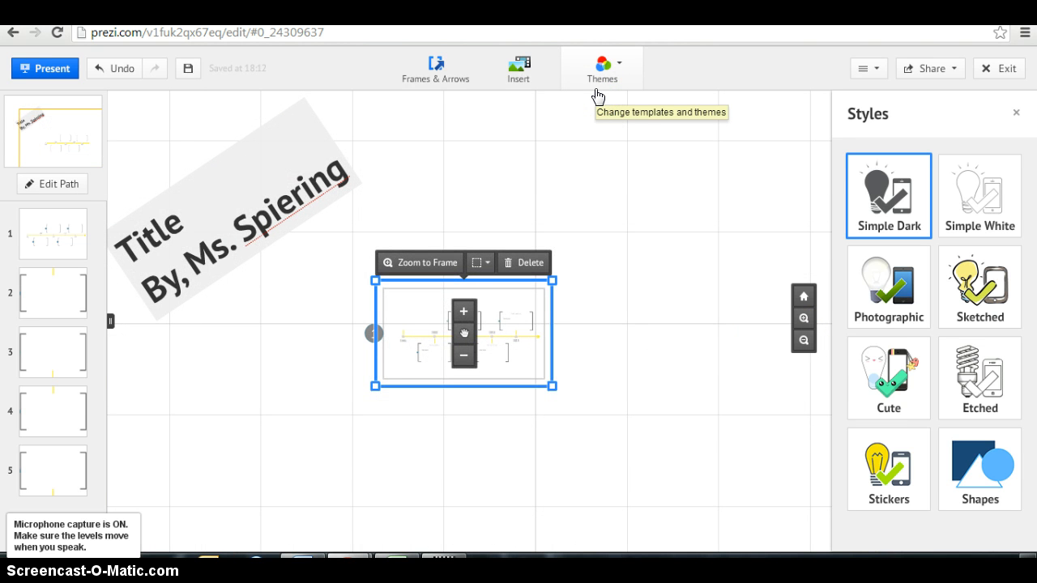
Insert the image file "empty lib" from the Photos folder onto the canvas.
{"action": "left_click", "coordinate": [516, 66]}
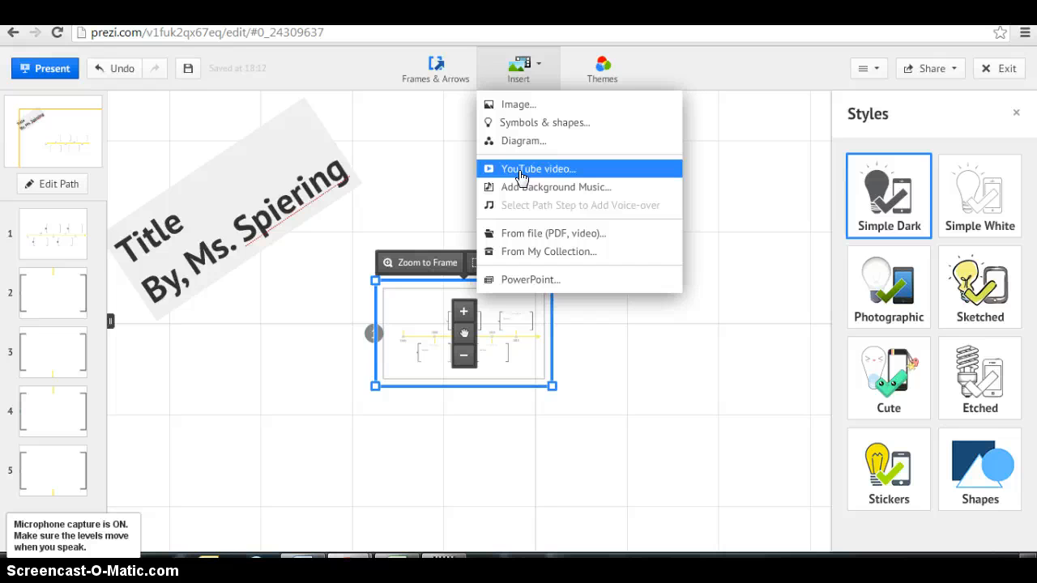
{"action": "left_click", "coordinate": [524, 105]}
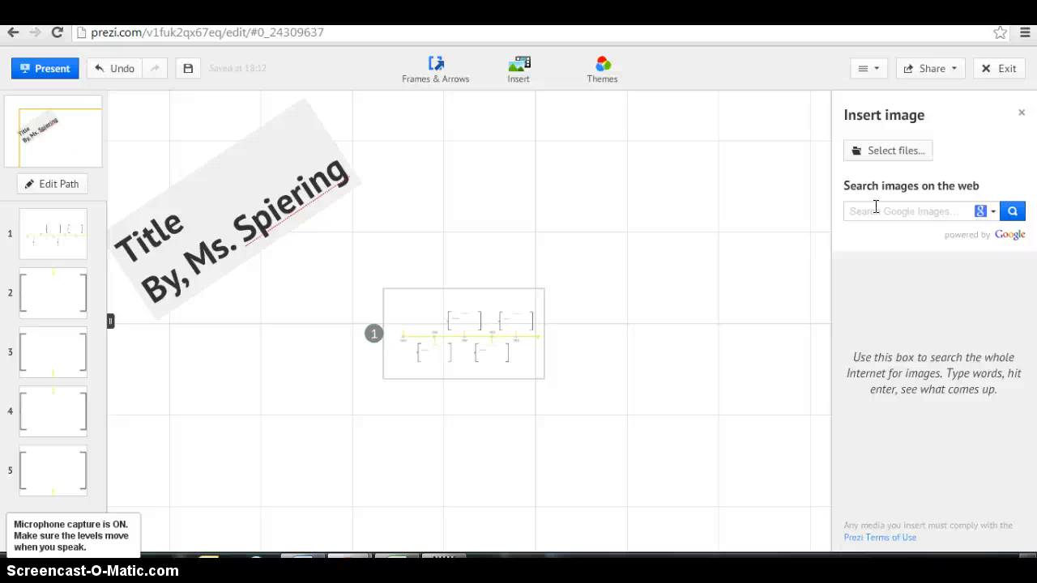
{"action": "left_click", "coordinate": [894, 159]}
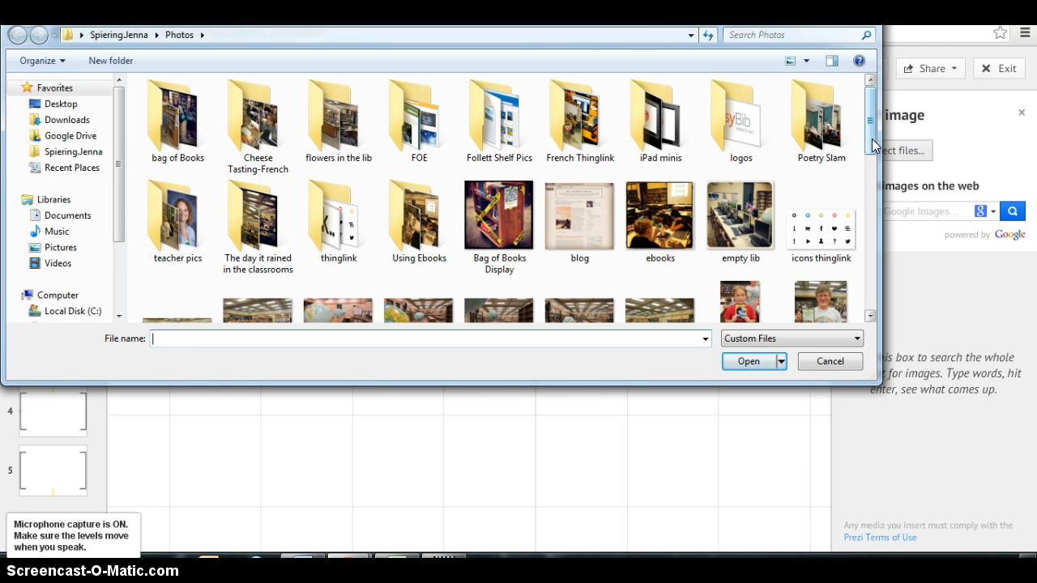
{"action": "left_click", "coordinate": [732, 194]}
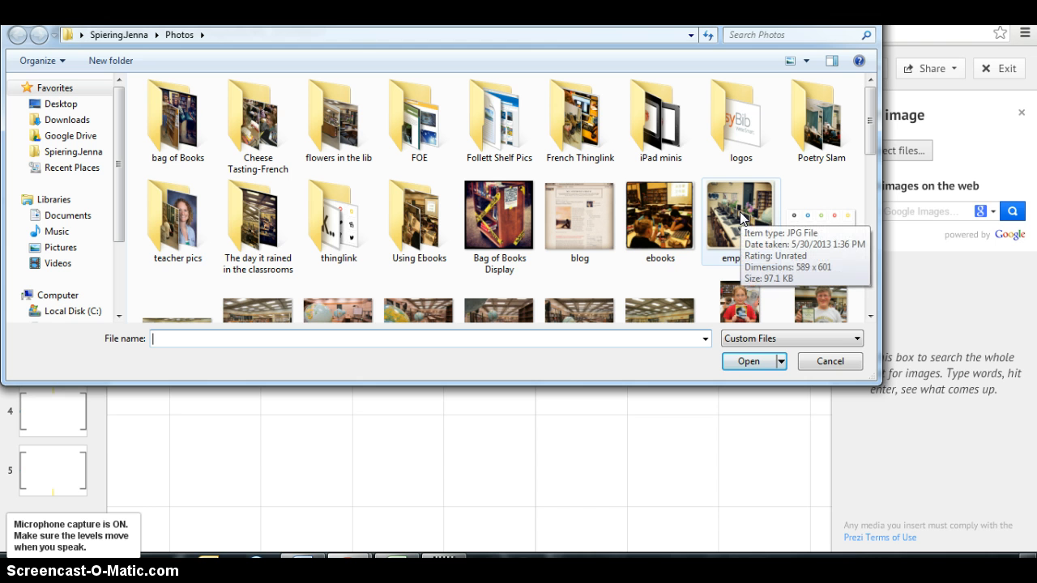
{"action": "double_click", "coordinate": [740, 218]}
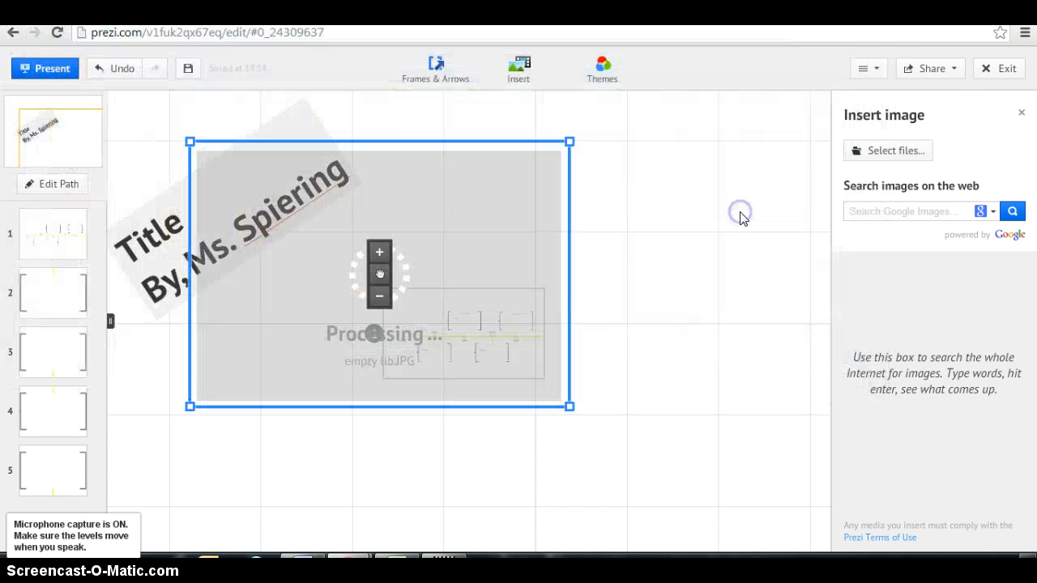
Enlarge the computer lab photo and position it behind the timeline with the title over its upper-left corner.
{"action": "left_click", "coordinate": [475, 272]}
{"action": "left_click", "coordinate": [443, 237]}
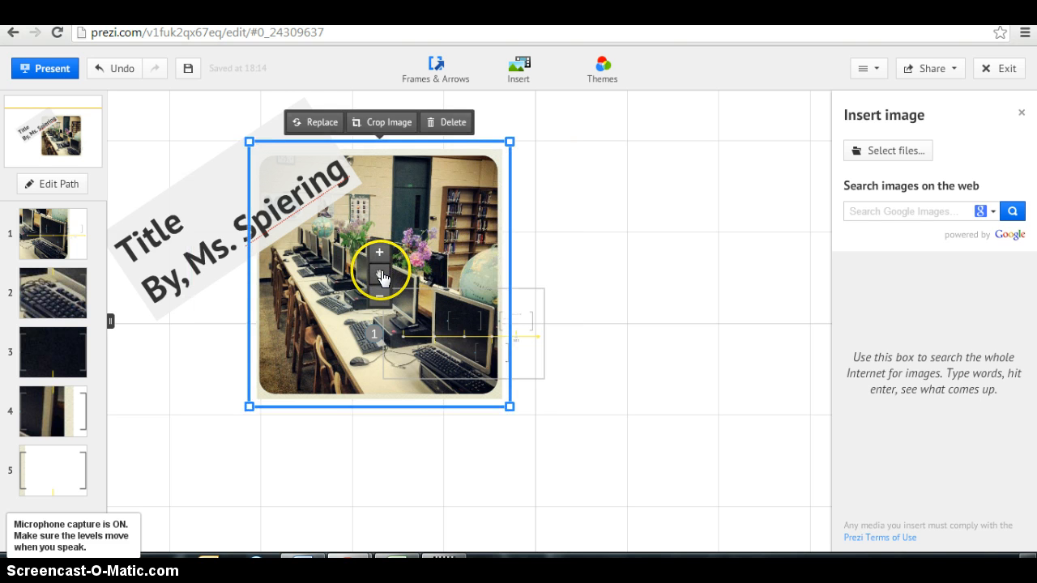
{"action": "left_click_drag", "start_coordinate": [383, 277], "coordinate": [468, 289]}
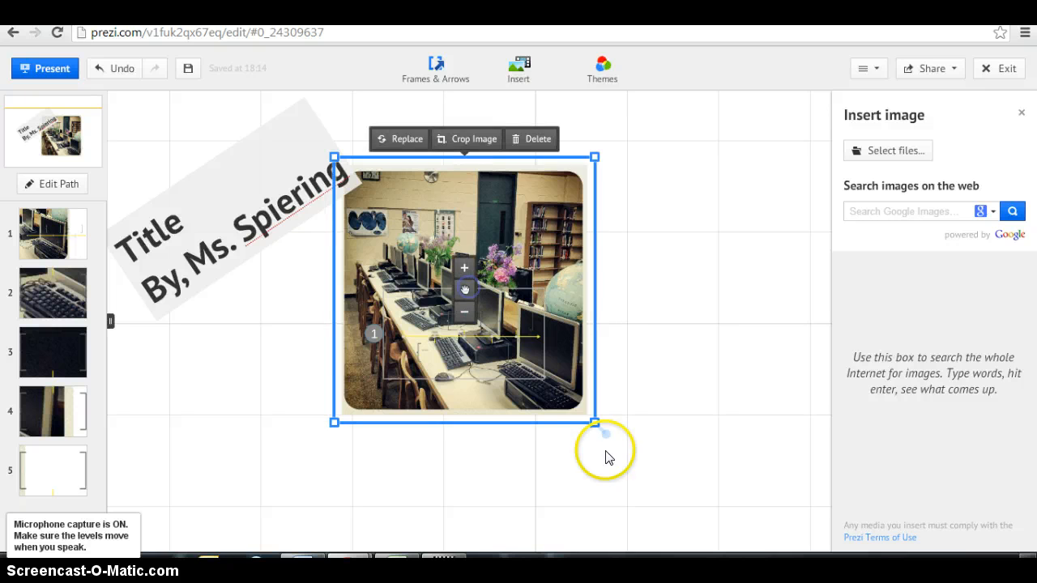
{"action": "left_click_drag", "start_coordinate": [589, 418], "coordinate": [768, 514]}
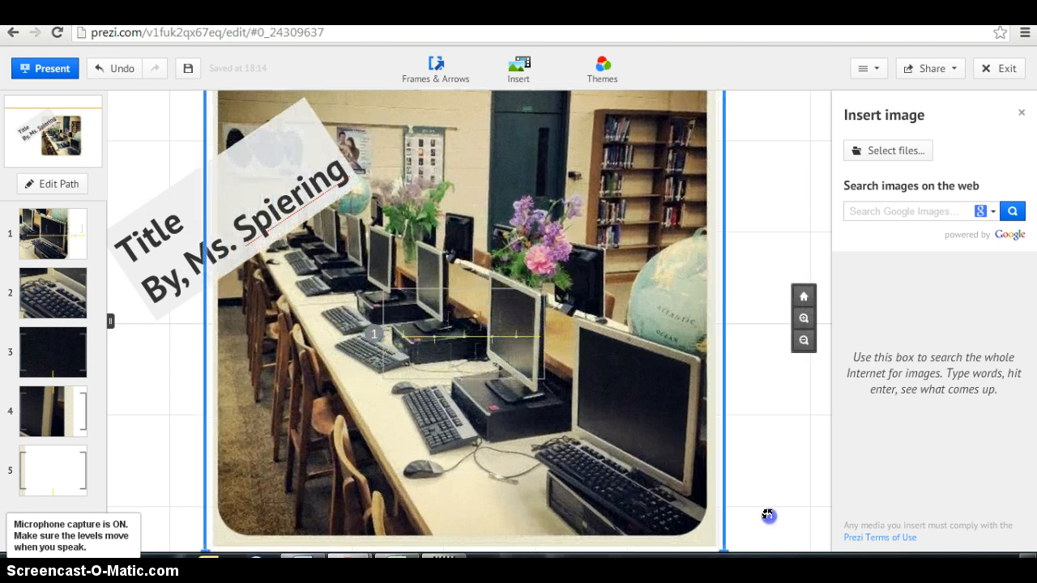
{"action": "left_click", "coordinate": [803, 340]}
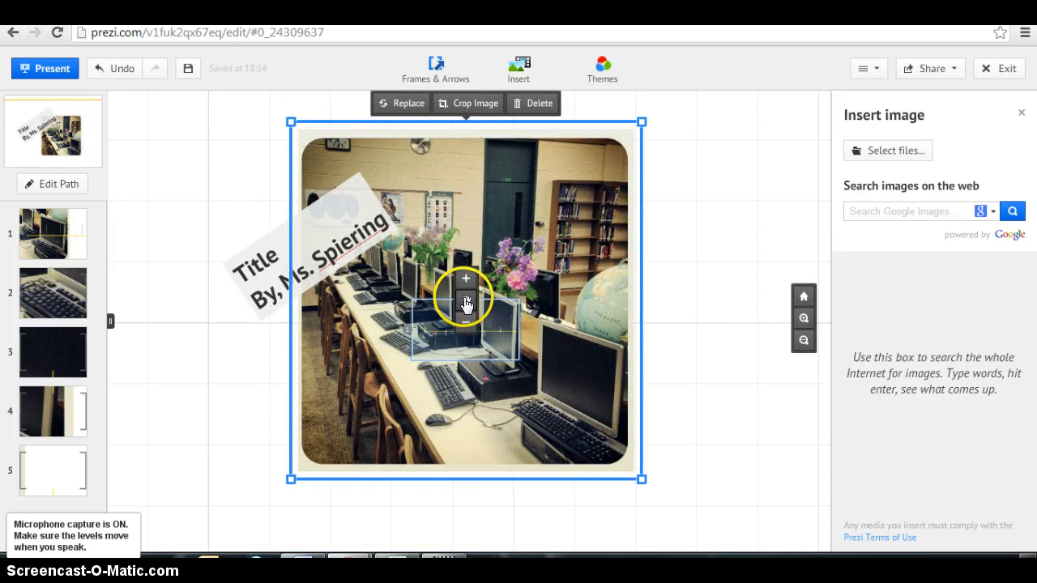
{"action": "left_click_drag", "start_coordinate": [463, 297], "coordinate": [402, 346]}
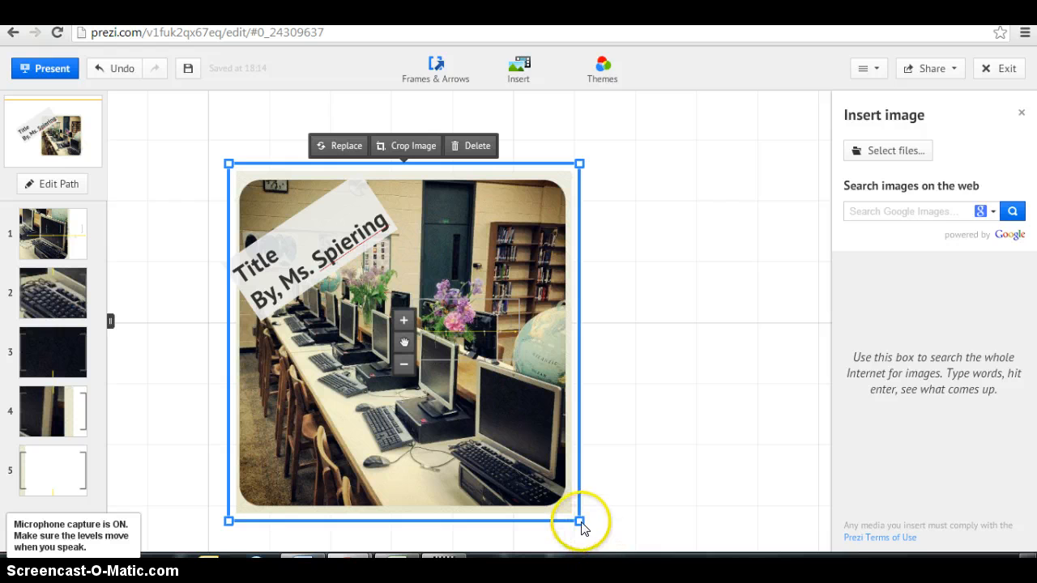
{"action": "mouse_move", "coordinate": [800, 321]}
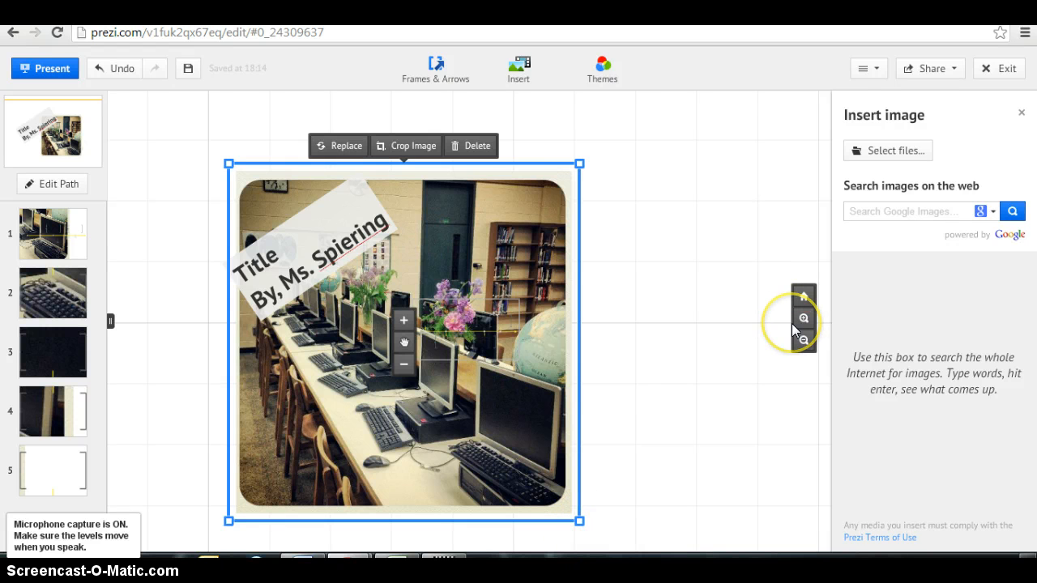
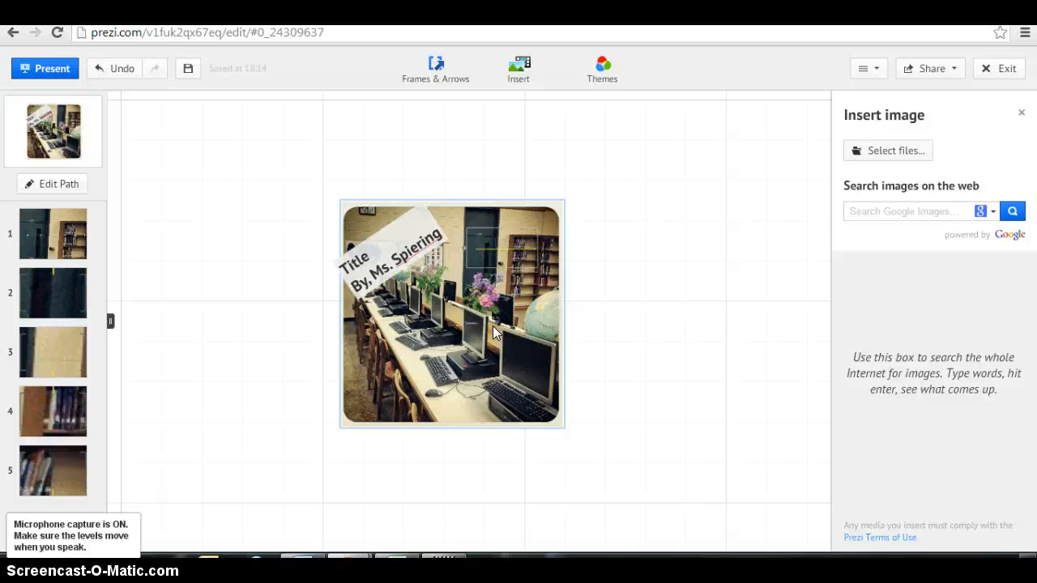
Insert the image file IMG_0116 from the Photos folder, choosing the resized version.
{"action": "left_click", "coordinate": [518, 68]}
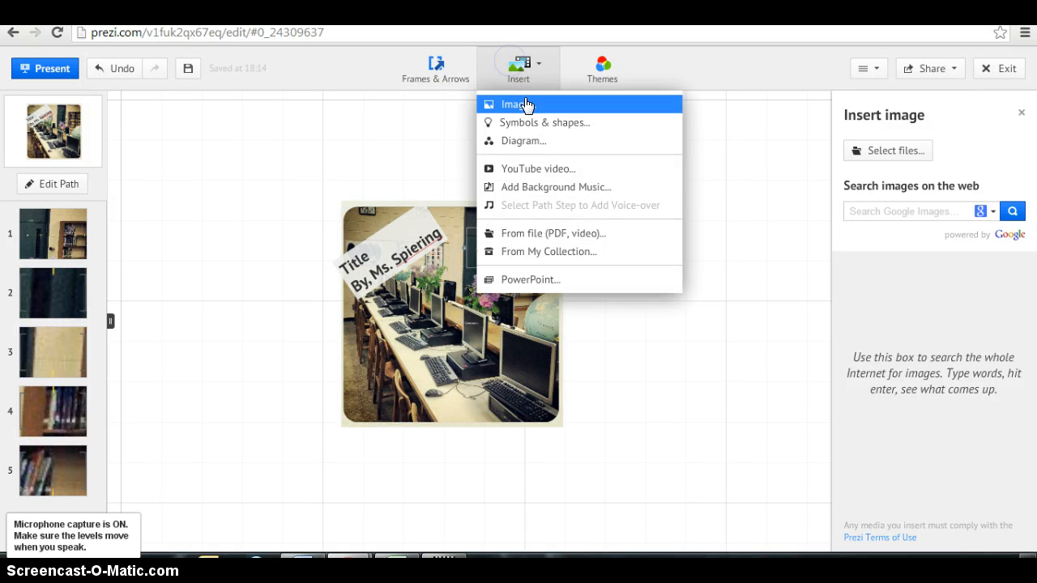
{"action": "left_click", "coordinate": [526, 105]}
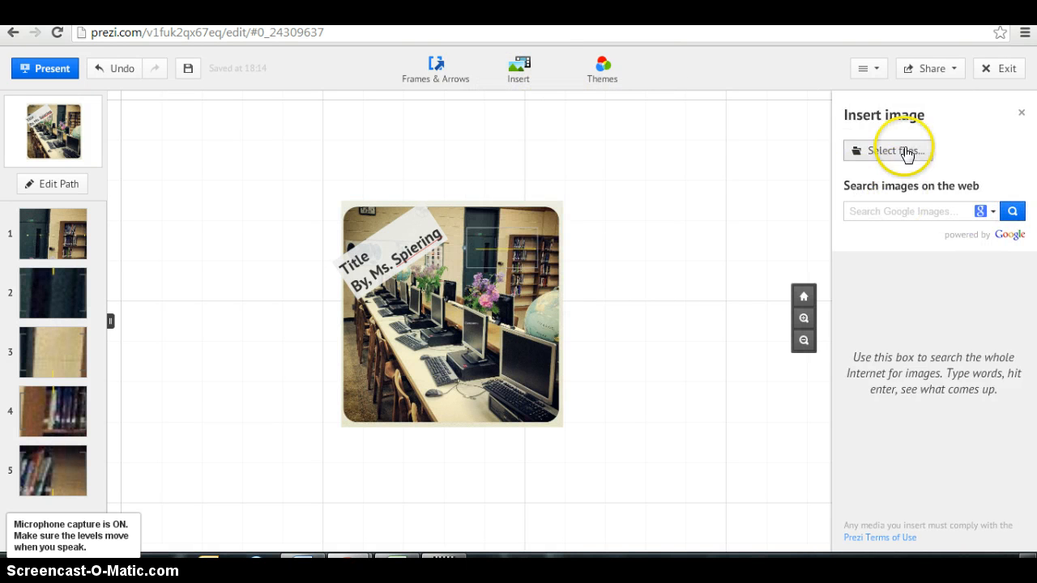
{"action": "left_click", "coordinate": [907, 154]}
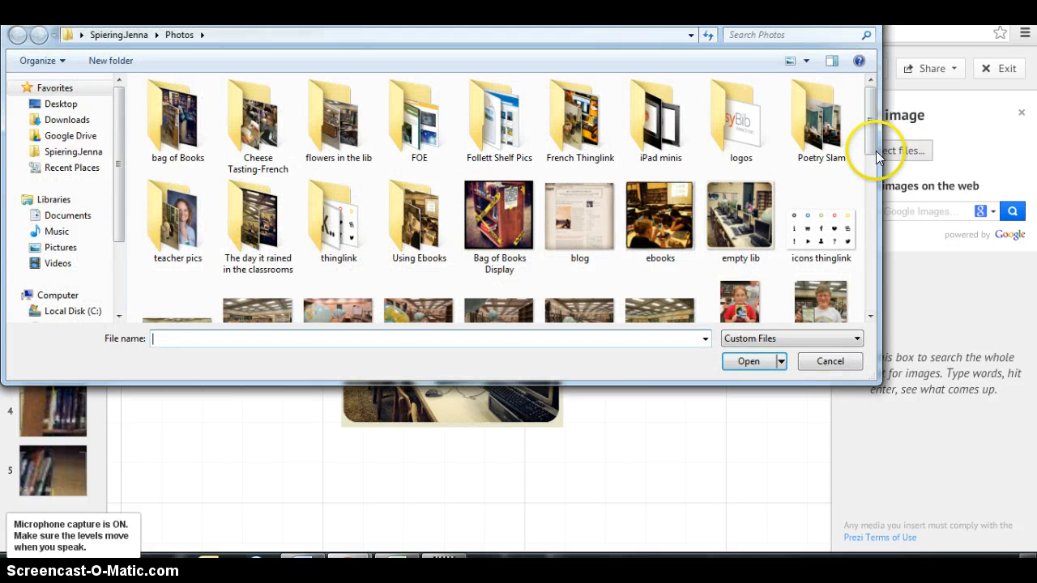
{"action": "scroll", "coordinate": [870, 150], "scroll_direction": "down", "scroll_amount": 1}
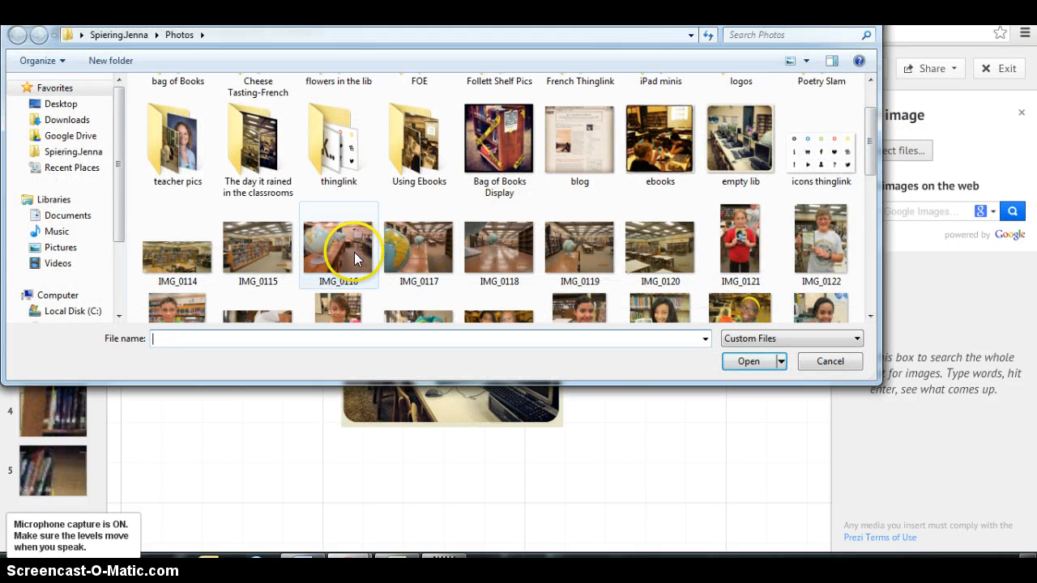
{"action": "double_click", "coordinate": [355, 258]}
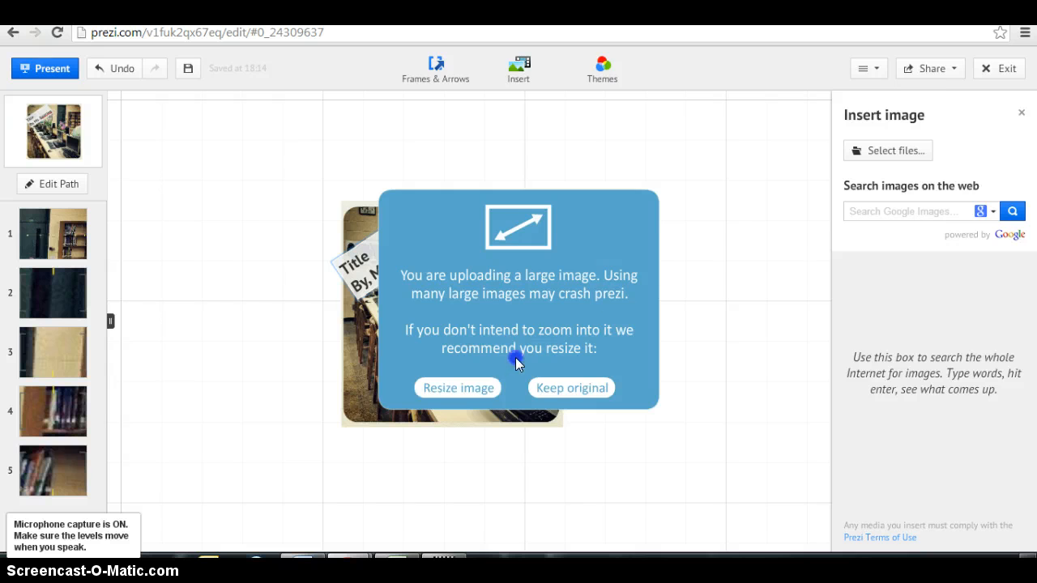
{"action": "left_click", "coordinate": [483, 389]}
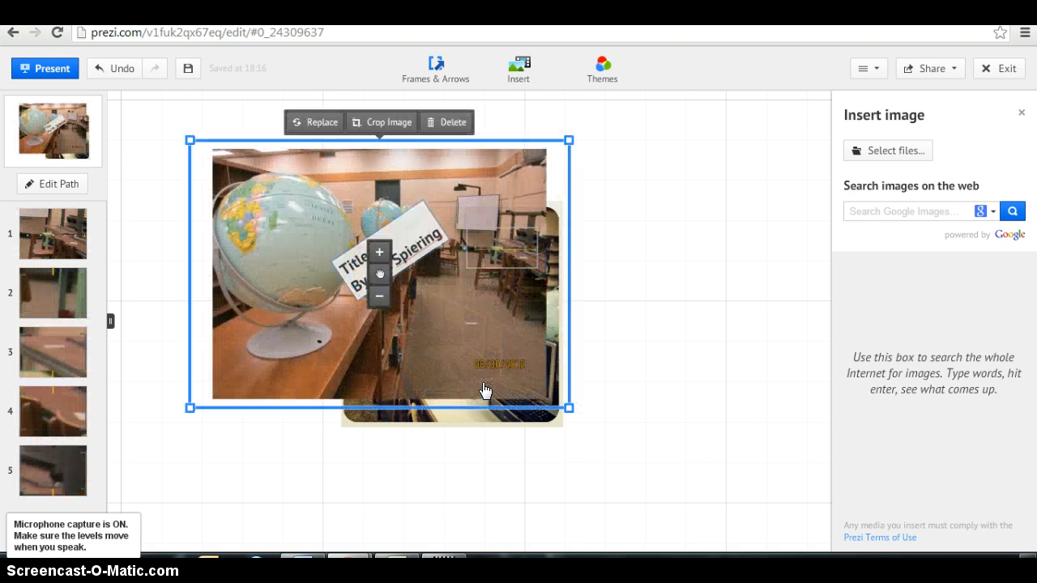
Shrink the globe photo to a small thumbnail and move it onto the timeline in front of the door.
{"action": "left_click", "coordinate": [382, 300]}
{"action": "left_click", "coordinate": [382, 299]}
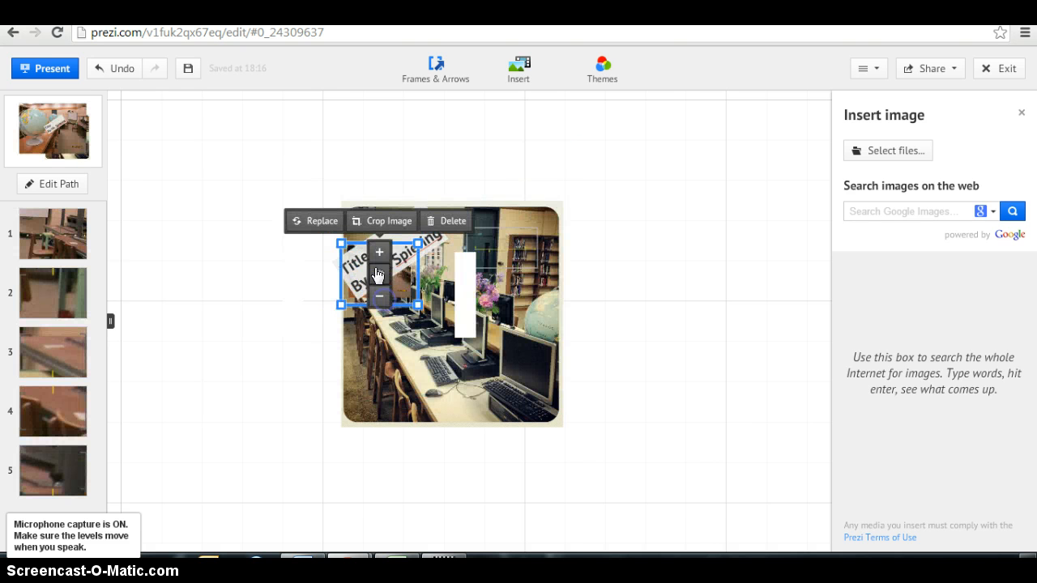
{"action": "left_click_drag", "start_coordinate": [379, 277], "coordinate": [502, 247]}
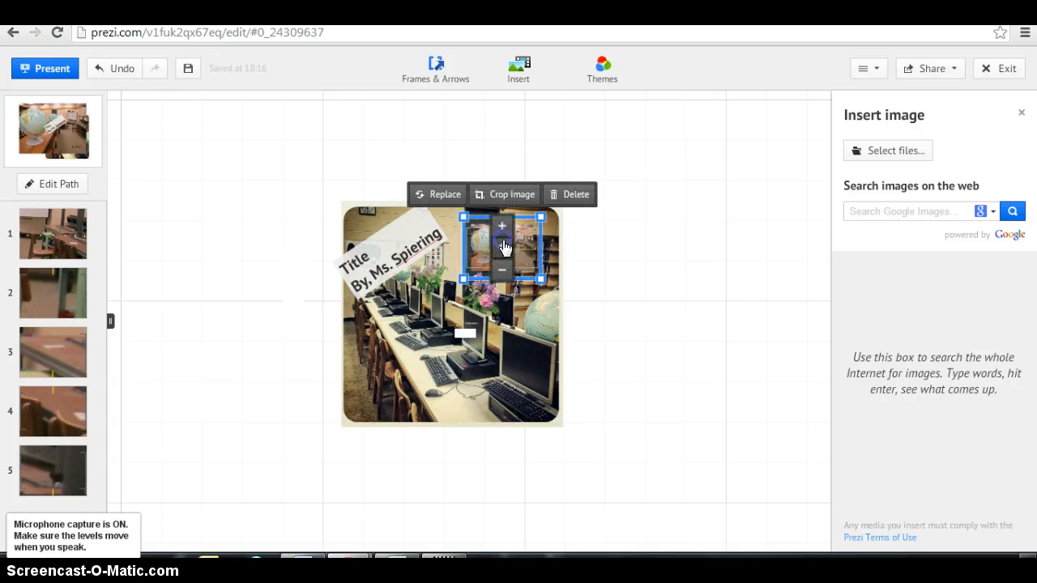
Shrink the globe photo further, down to about the size of a timeline bracket frame.
{"action": "mouse_move", "coordinate": [903, 243]}
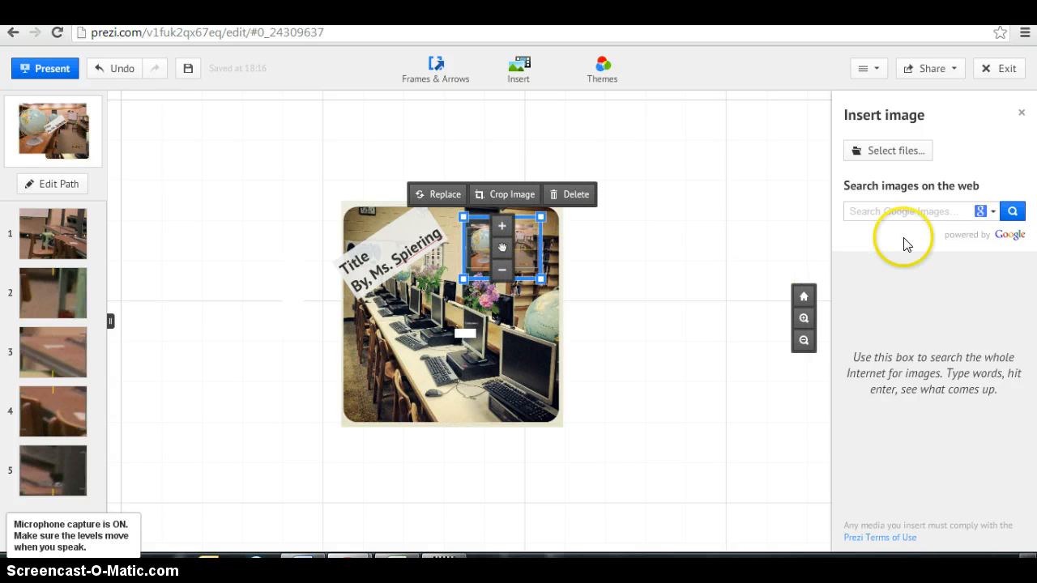
{"action": "left_click", "coordinate": [804, 319]}
{"action": "left_click", "coordinate": [804, 318]}
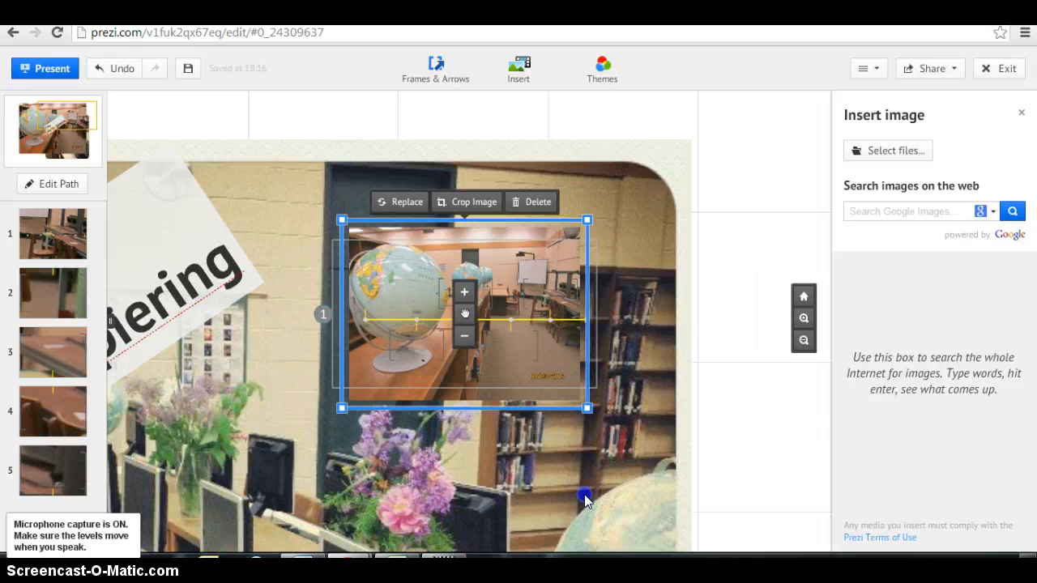
{"action": "left_click", "coordinate": [803, 318]}
{"action": "left_click", "coordinate": [802, 318]}
{"action": "left_click", "coordinate": [484, 324]}
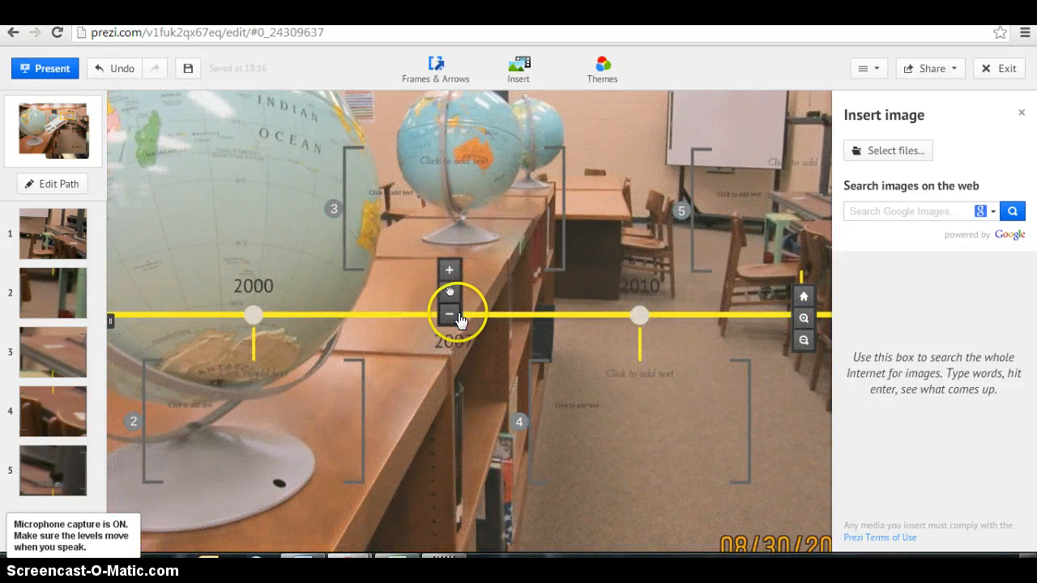
{"action": "left_click", "coordinate": [450, 314]}
{"action": "left_click", "coordinate": [450, 314]}
{"action": "left_click", "coordinate": [449, 314]}
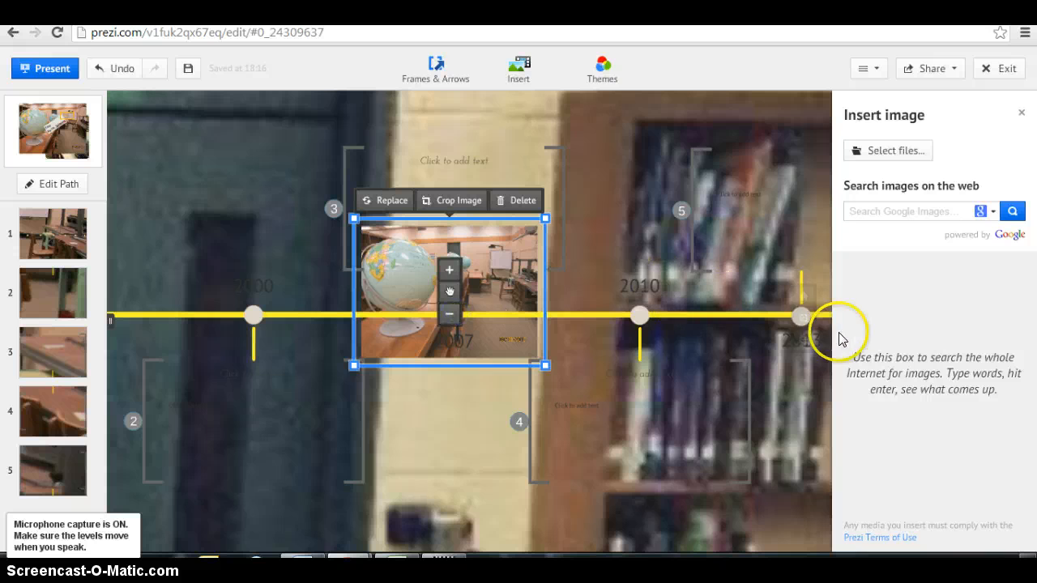
Move the globe photo into the bracket frame below the 2010 marker and shrink it to fit inside.
{"action": "left_click", "coordinate": [805, 341]}
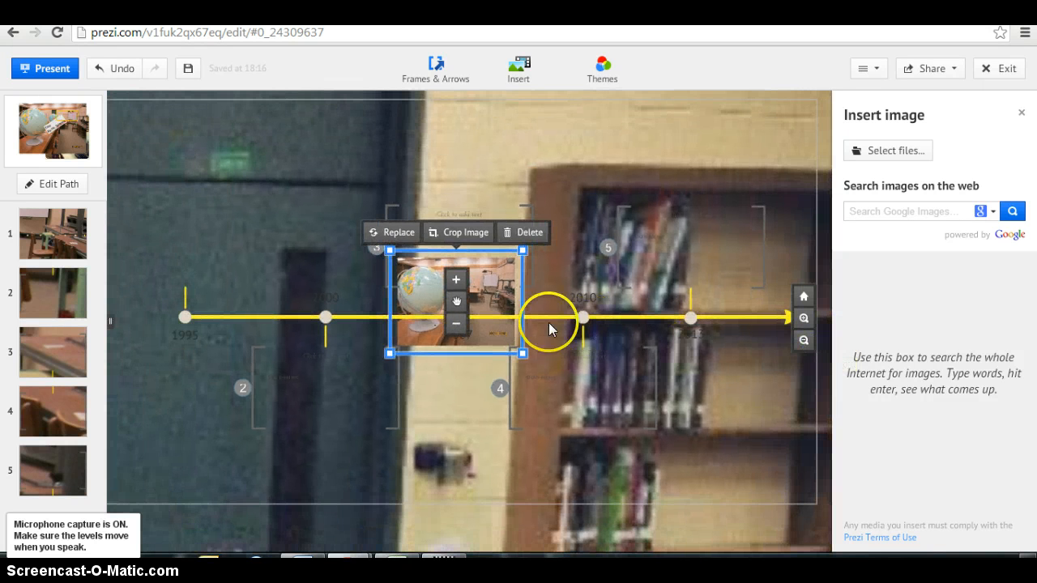
{"action": "mouse_move", "coordinate": [456, 302]}
{"action": "left_mouse_down"}
{"action": "mouse_move", "coordinate": [556, 364]}
{"action": "mouse_move", "coordinate": [586, 405]}
{"action": "mouse_move", "coordinate": [580, 393]}
{"action": "left_mouse_up"}
{"action": "left_click", "coordinate": [585, 421]}
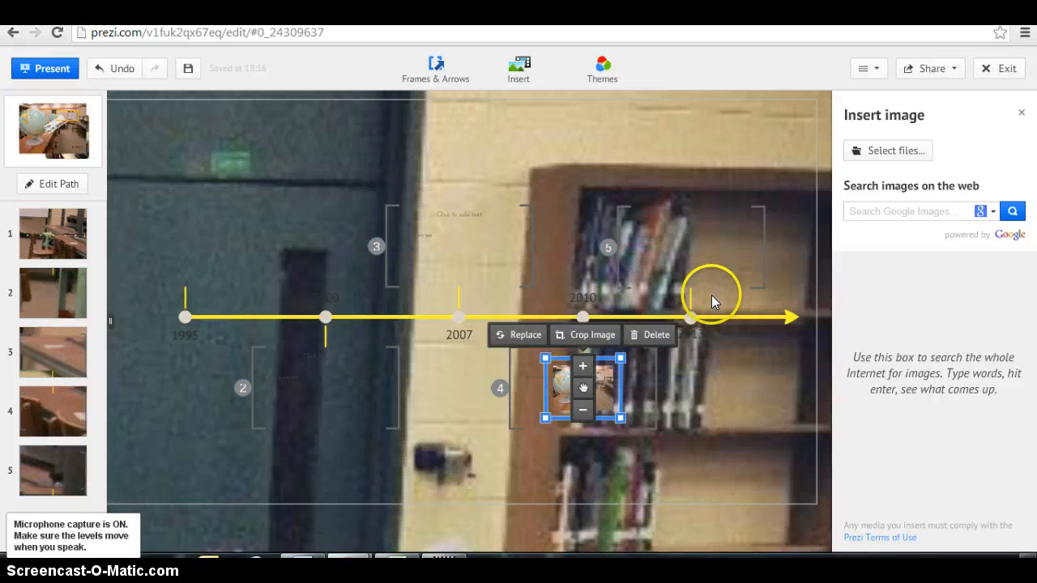
Draw an arrow from the monitor labelled Computers up to the timeline frame.
{"action": "mouse_move", "coordinate": [802, 320]}
{"action": "left_click", "coordinate": [806, 341]}
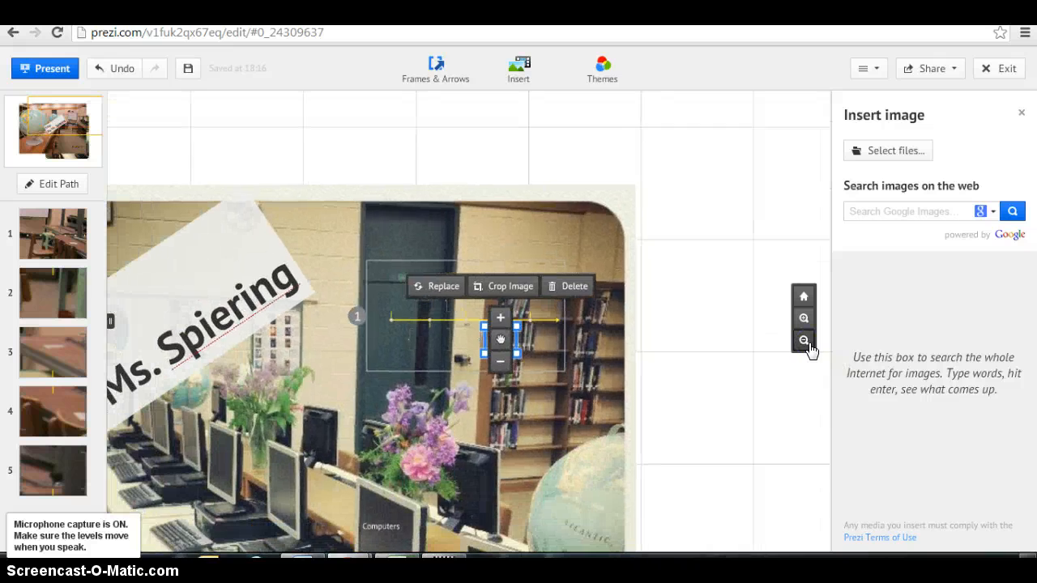
{"action": "left_click", "coordinate": [806, 341]}
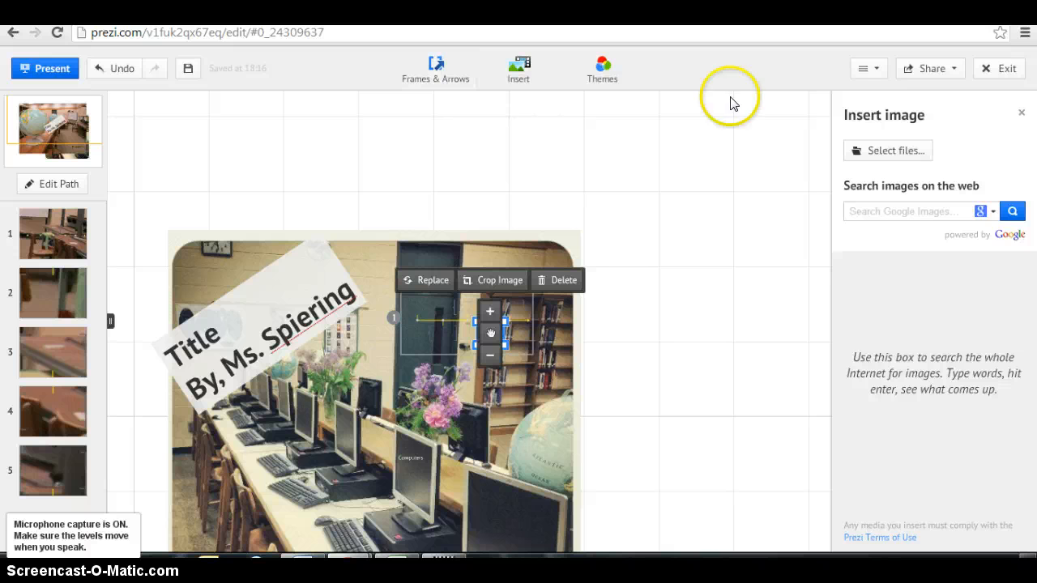
{"action": "left_click_drag", "start_coordinate": [709, 258], "coordinate": [734, 241]}
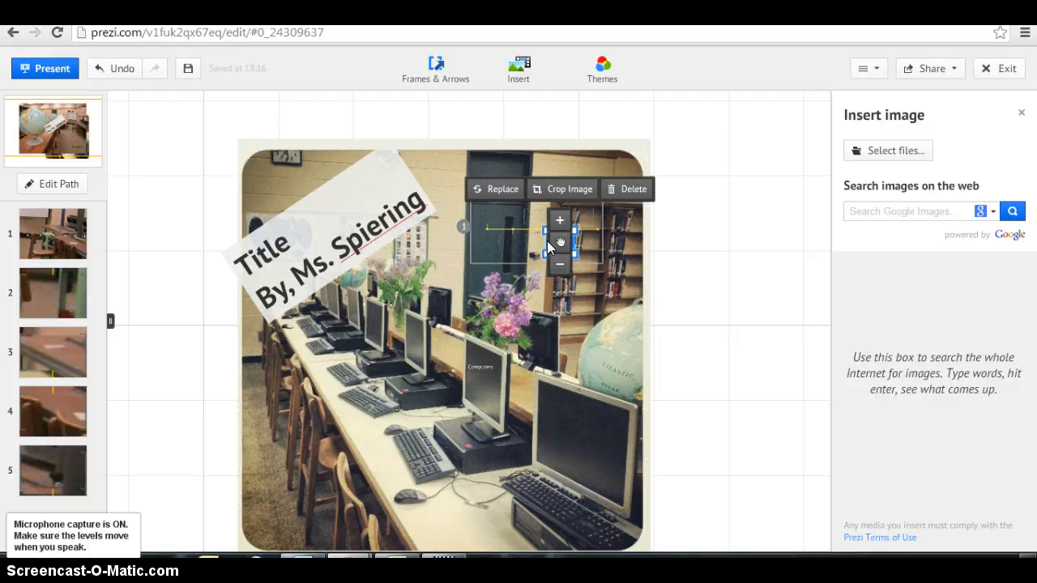
{"action": "left_click", "coordinate": [455, 84]}
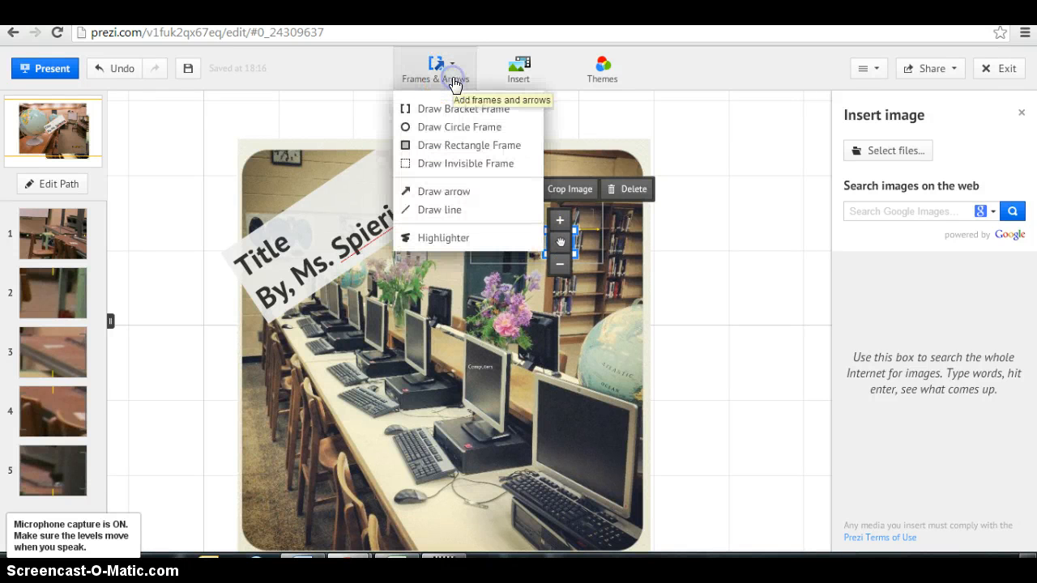
{"action": "left_click", "coordinate": [444, 195]}
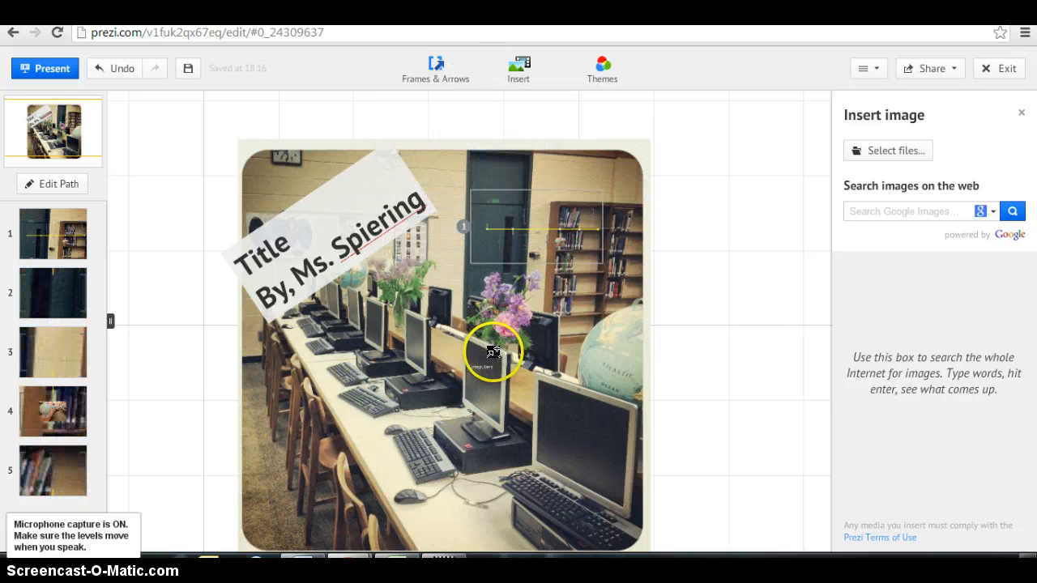
{"action": "left_click_drag", "start_coordinate": [486, 352], "coordinate": [504, 304]}
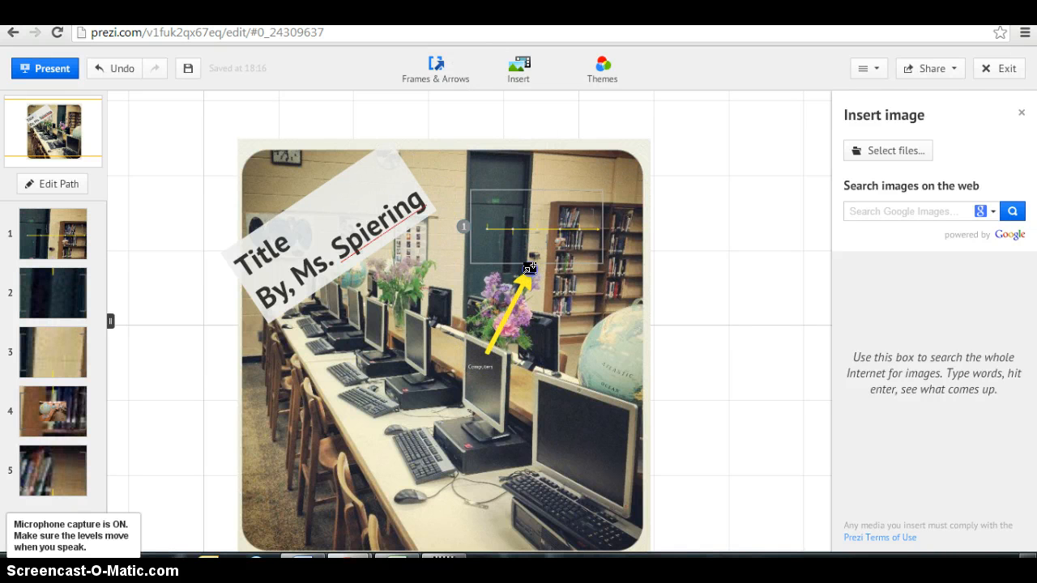
Make the arrow from the monitor thinner and change its color to light gray.
{"action": "left_click", "coordinate": [517, 301]}
{"action": "left_click", "coordinate": [467, 244]}
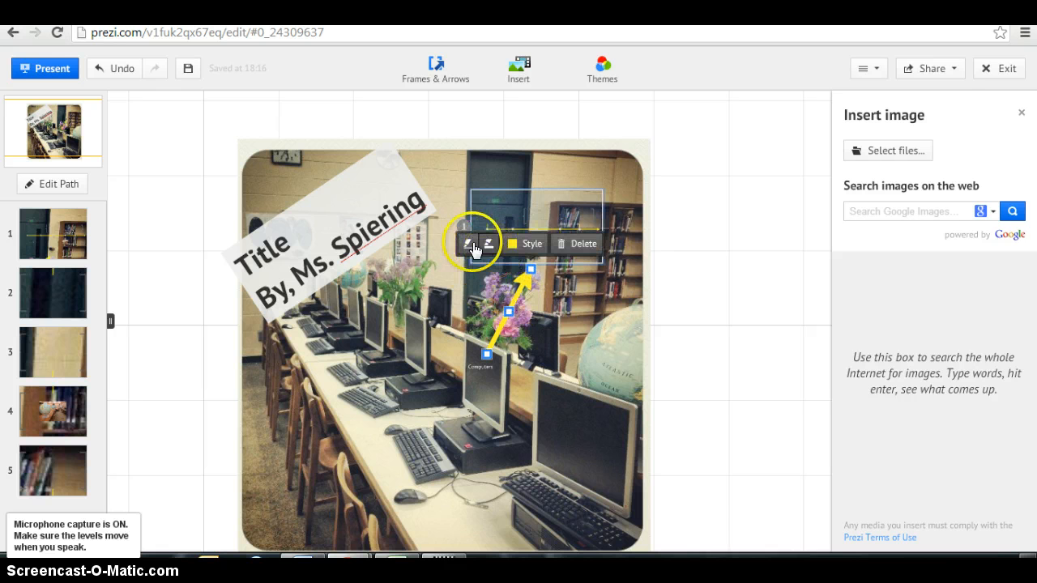
{"action": "left_click", "coordinate": [525, 243]}
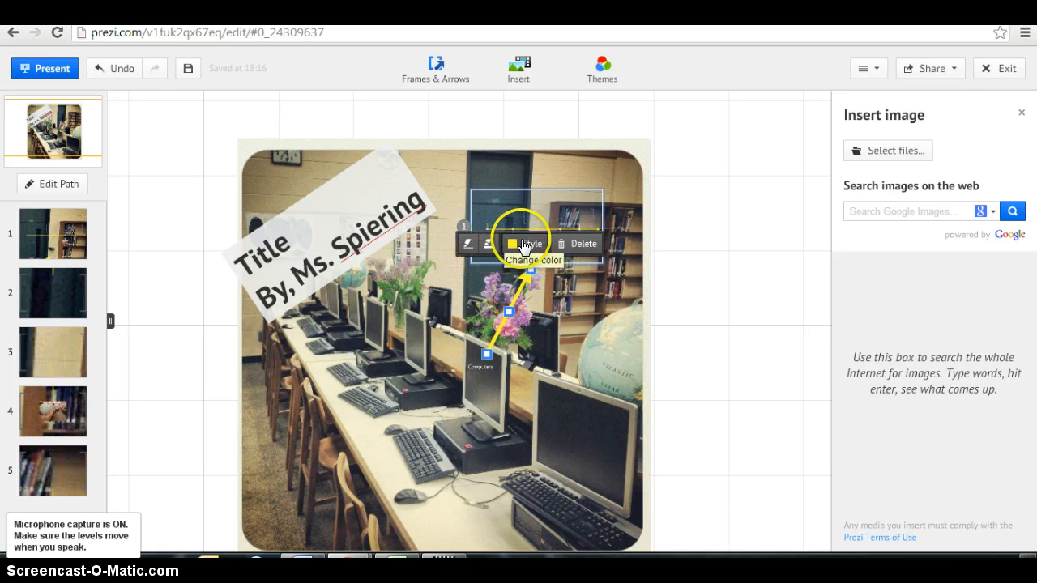
{"action": "left_click", "coordinate": [487, 244]}
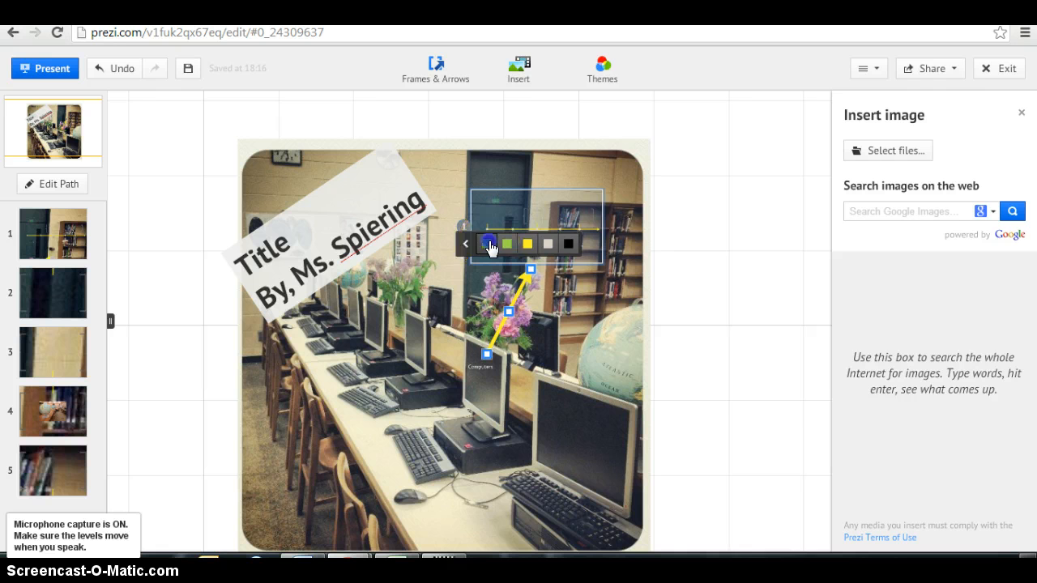
{"action": "left_click", "coordinate": [560, 244]}
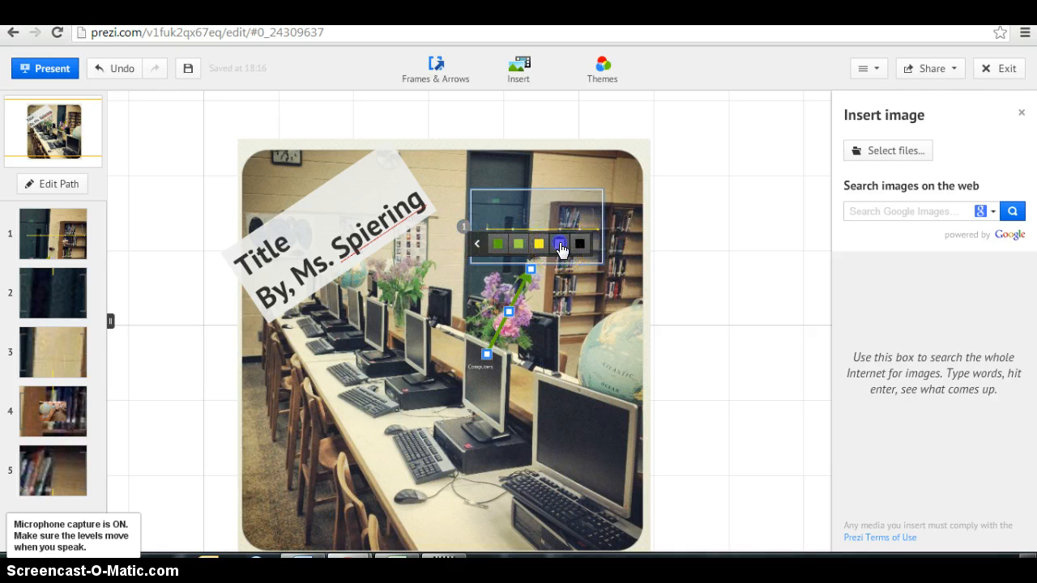
{"action": "left_click", "coordinate": [687, 283]}
{"action": "left_click", "coordinate": [587, 290]}
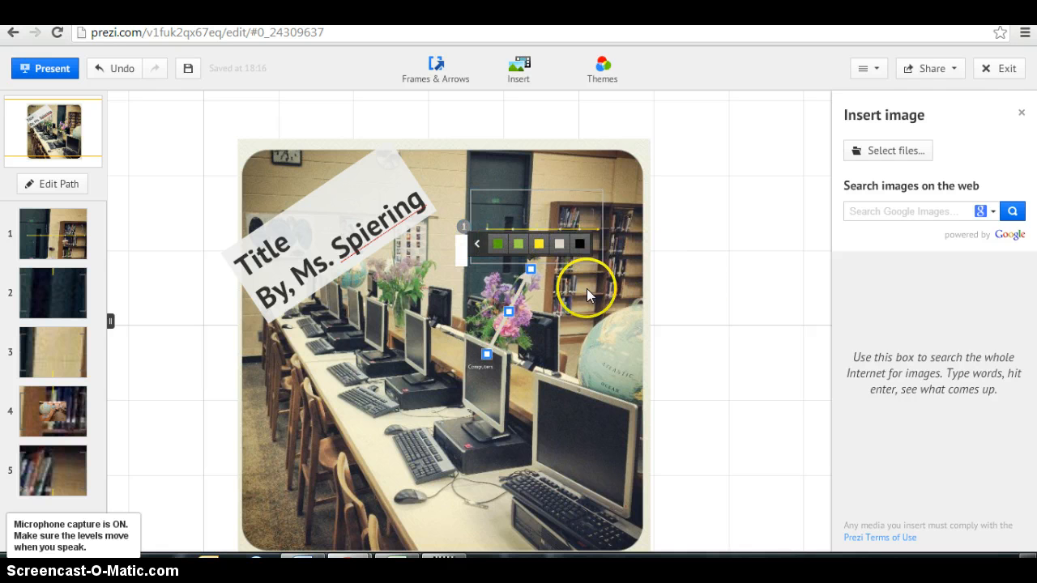
Extend the arrow's tip to just below the globe photo on the timeline and bend the arrow into an outward curve.
{"action": "left_click_drag", "start_coordinate": [532, 265], "coordinate": [556, 255]}
{"action": "left_click", "coordinate": [519, 301]}
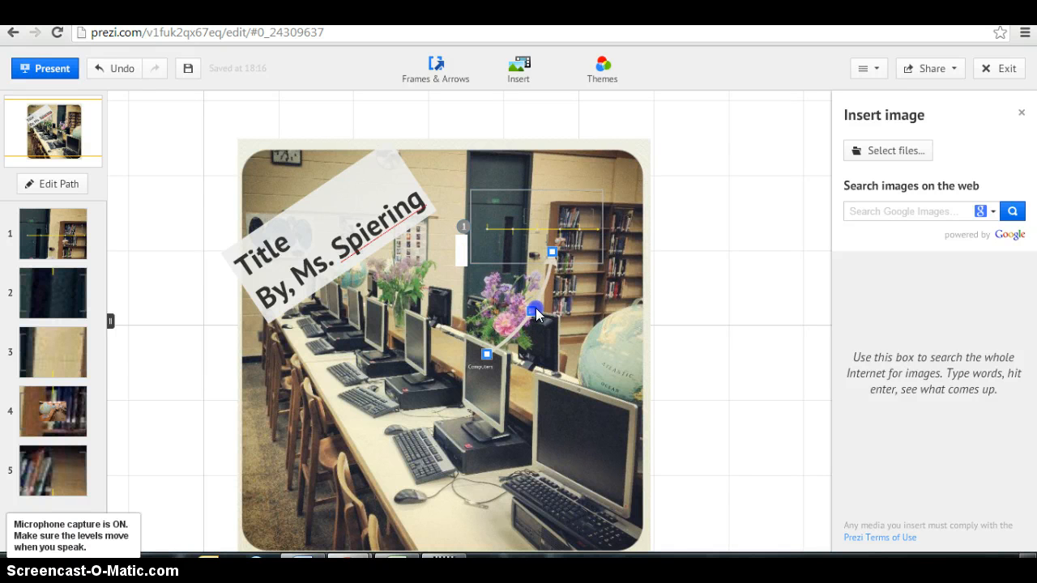
{"action": "left_click_drag", "start_coordinate": [535, 309], "coordinate": [562, 323]}
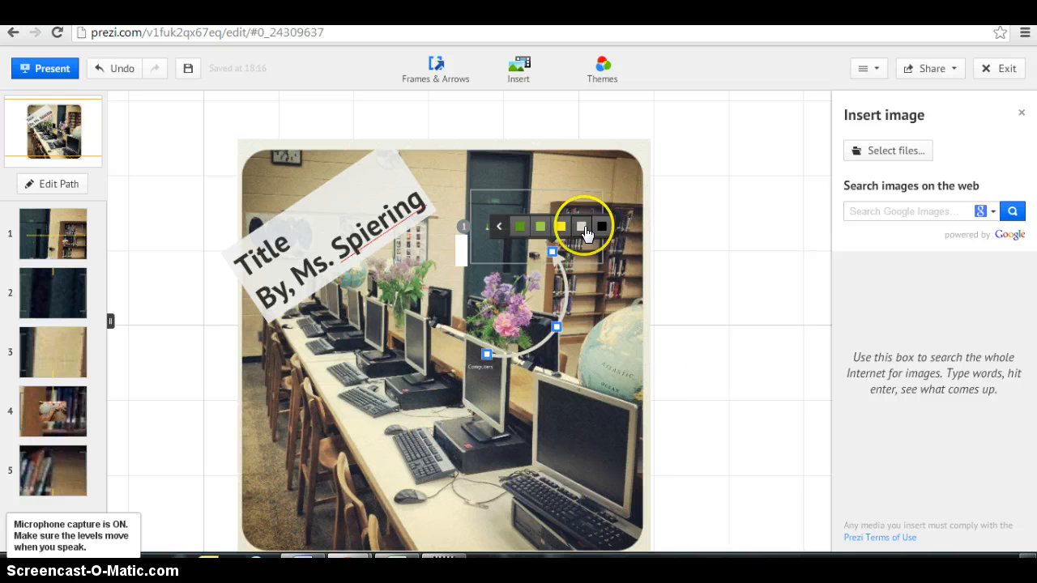
{"action": "left_click", "coordinate": [748, 314]}
Draw a bracket frame closely around the Computers text on the monitor.
{"action": "left_click", "coordinate": [805, 318]}
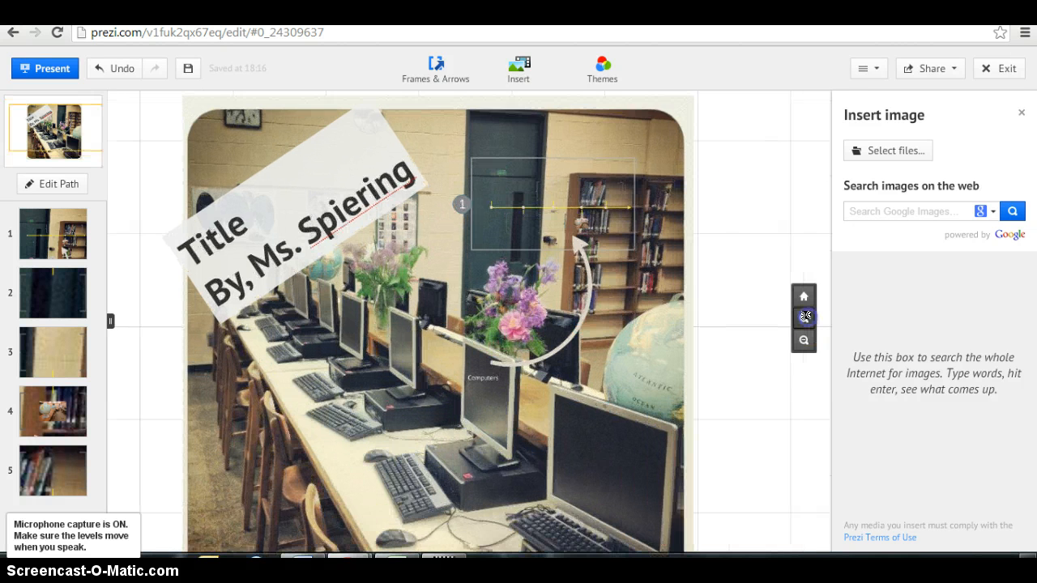
{"action": "left_click_drag", "start_coordinate": [663, 446], "coordinate": [684, 232]}
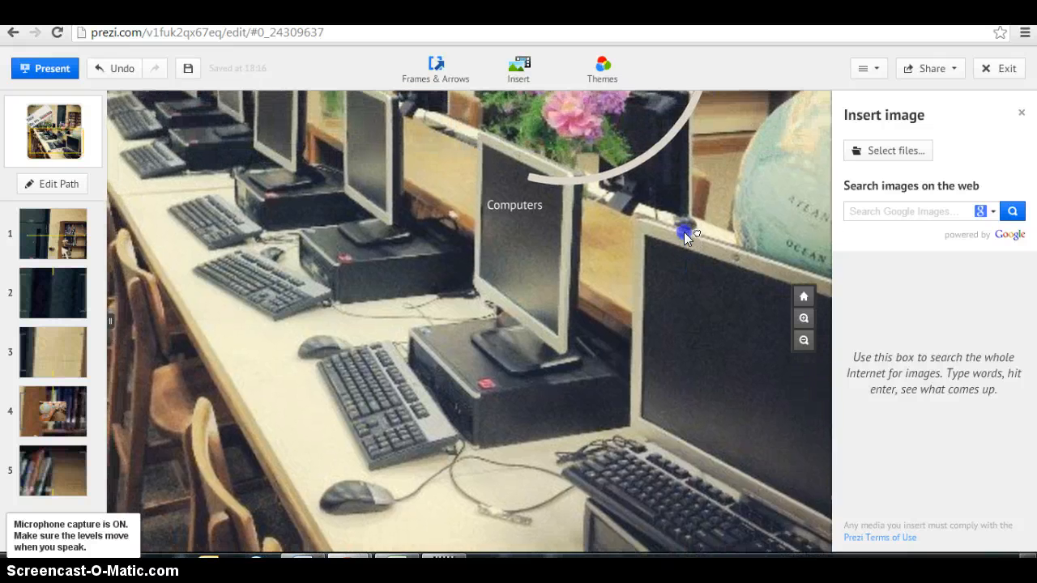
{"action": "left_click", "coordinate": [802, 318]}
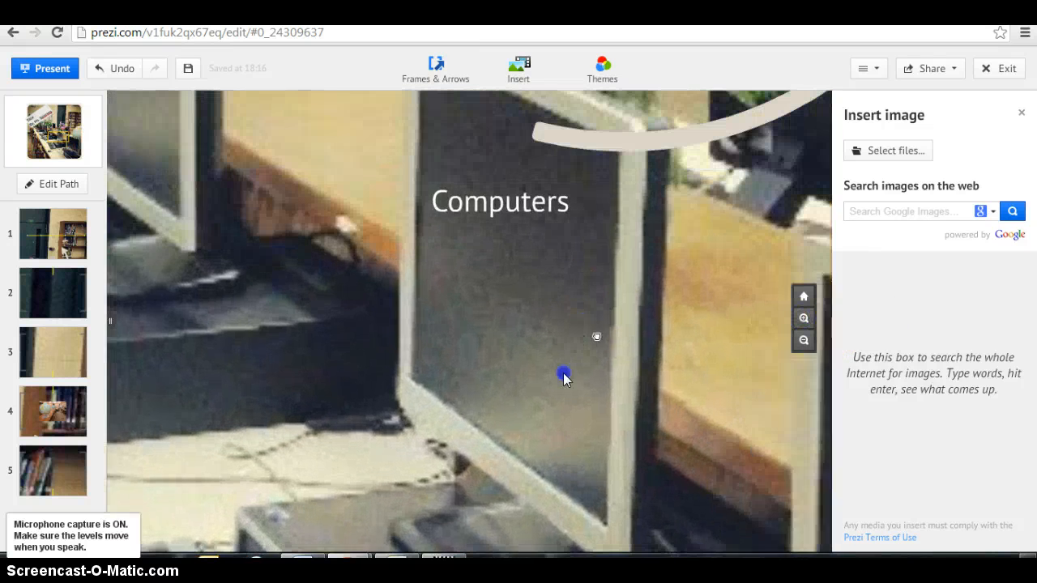
{"action": "left_click_drag", "start_coordinate": [563, 375], "coordinate": [541, 419]}
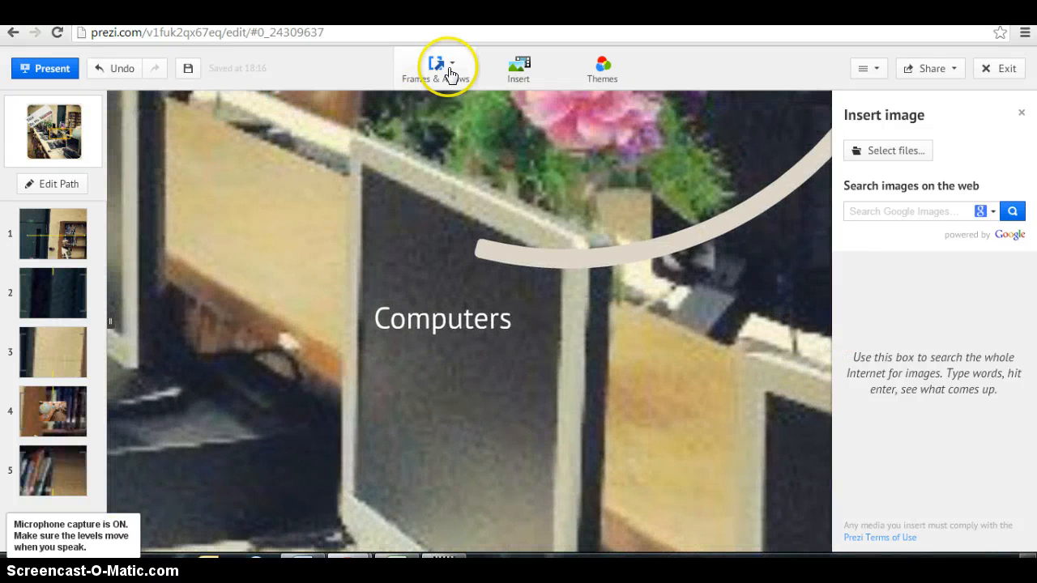
{"action": "left_click", "coordinate": [450, 73]}
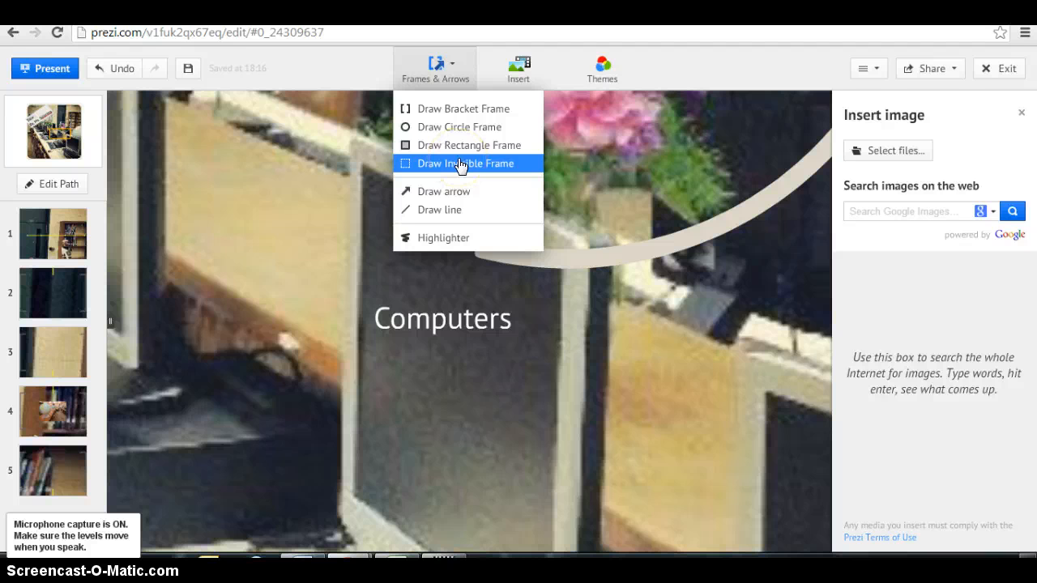
{"action": "left_click", "coordinate": [459, 114]}
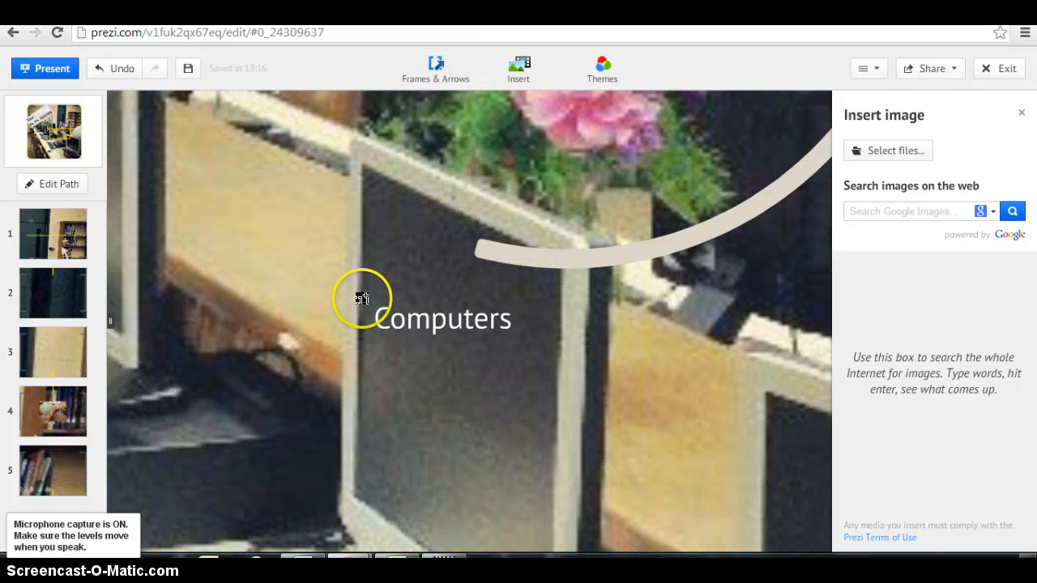
{"action": "left_click_drag", "start_coordinate": [363, 294], "coordinate": [527, 344]}
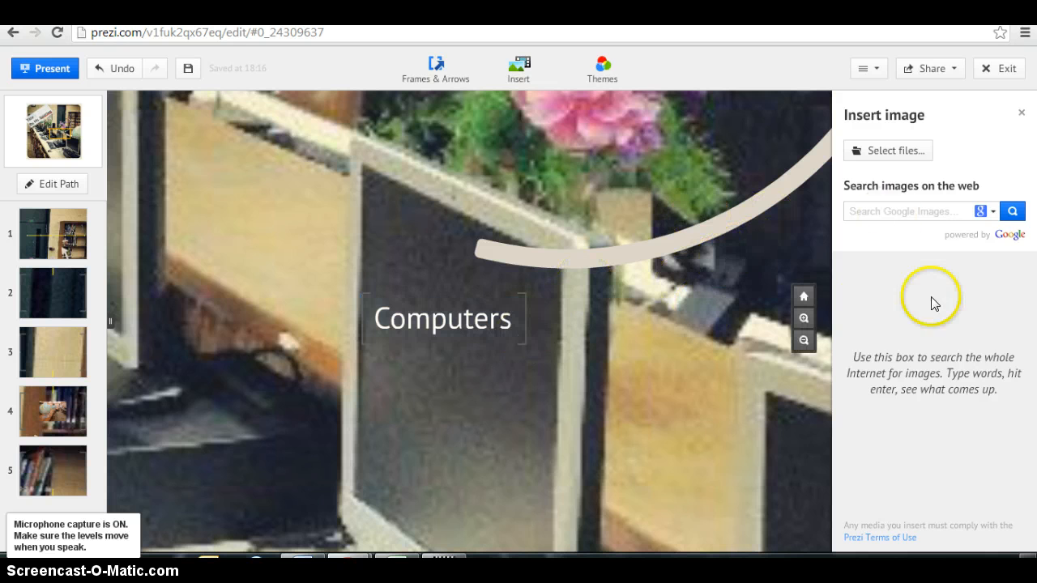
Draw an invisible frame around the globe photo inside the bracket frame below the 2010 marker.
{"action": "mouse_move", "coordinate": [797, 350]}
{"action": "left_mouse_down"}
{"action": "mouse_move", "coordinate": [806, 337]}
{"action": "mouse_move", "coordinate": [762, 366]}
{"action": "mouse_move", "coordinate": [788, 342]}
{"action": "left_mouse_up"}
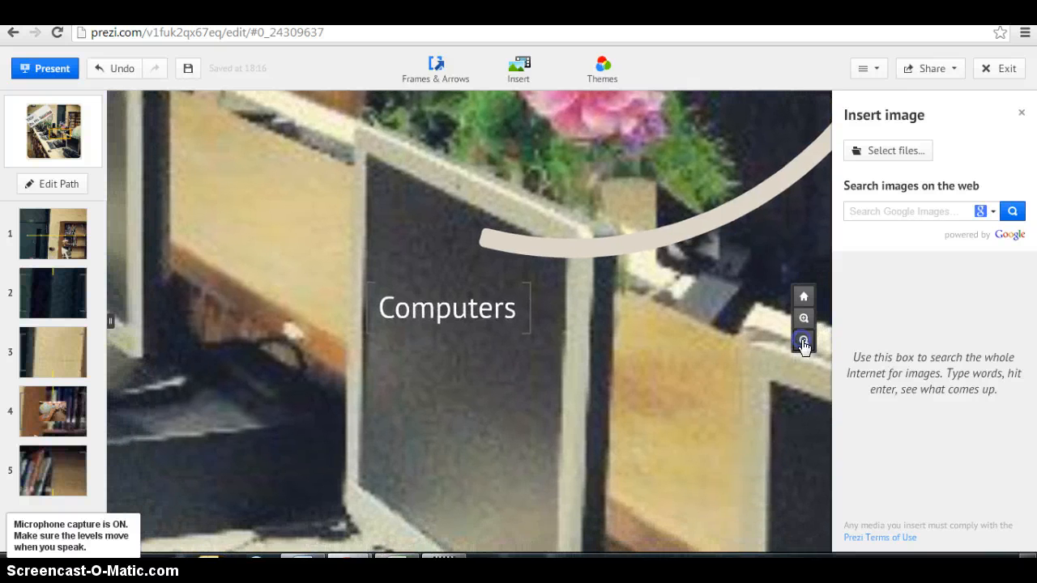
{"action": "left_click", "coordinate": [802, 342]}
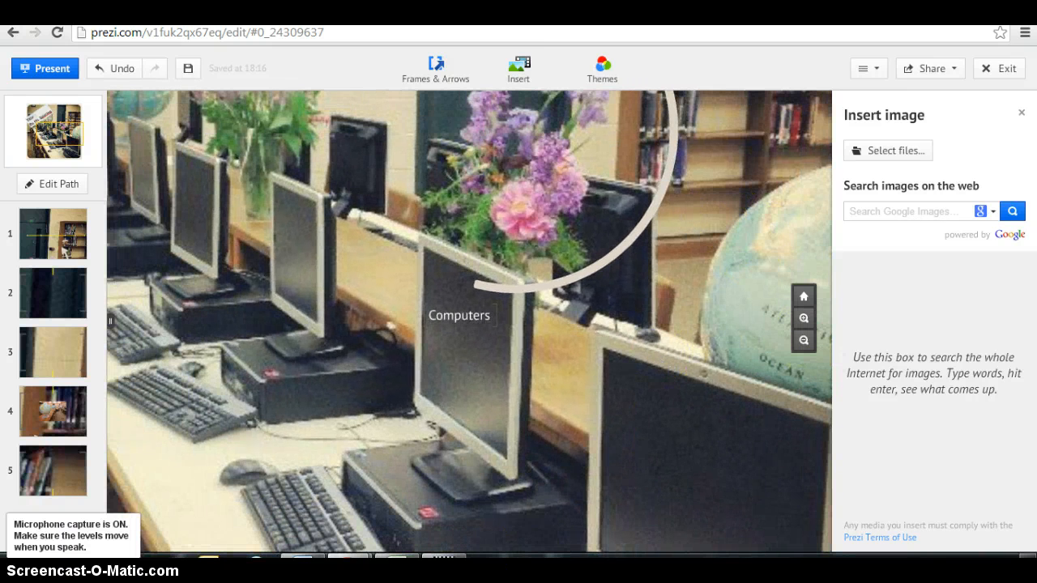
{"action": "left_click", "coordinate": [804, 341]}
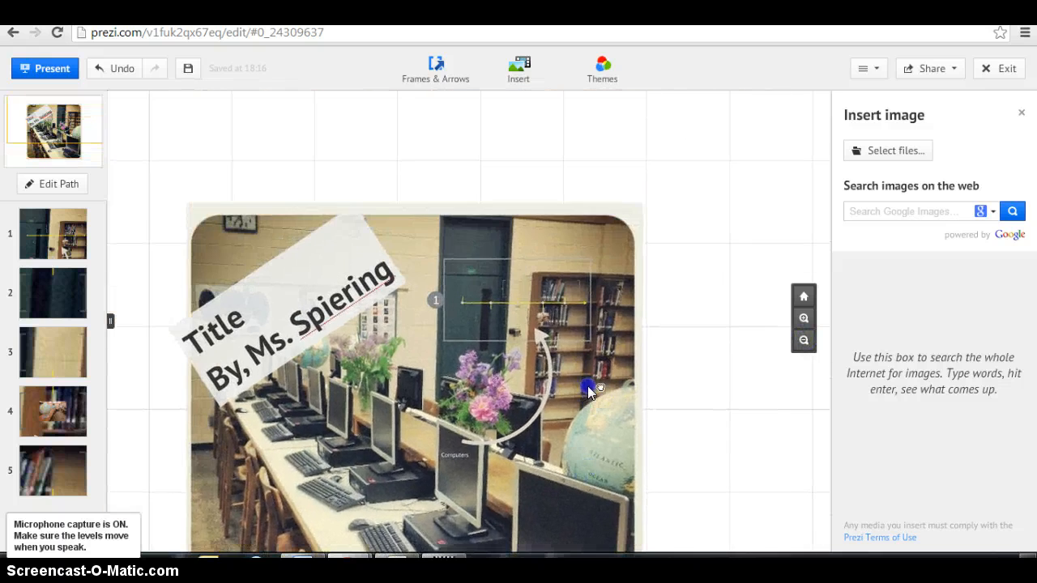
{"action": "left_click", "coordinate": [804, 318]}
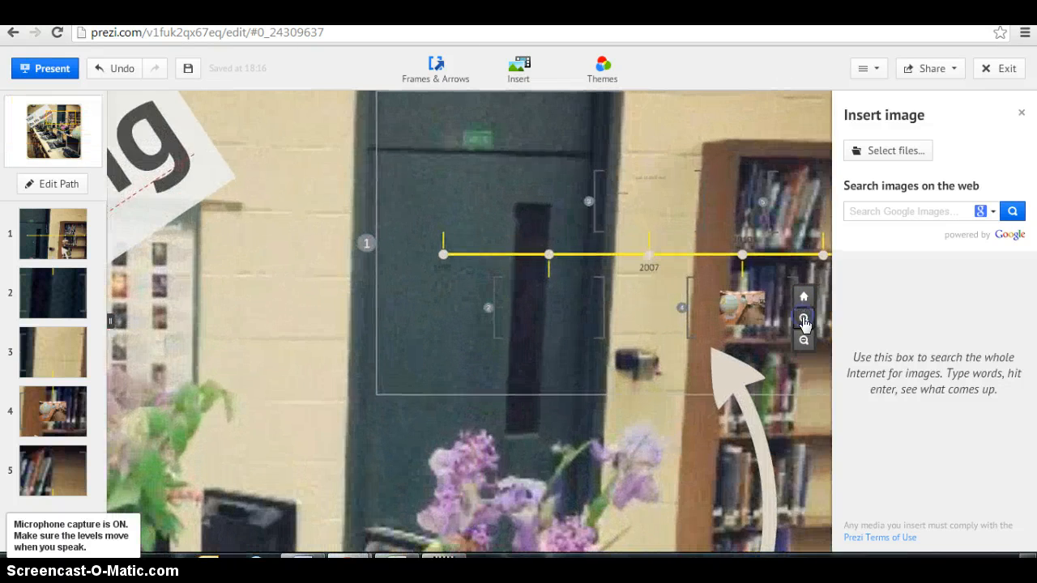
{"action": "left_click_drag", "start_coordinate": [787, 370], "coordinate": [597, 447]}
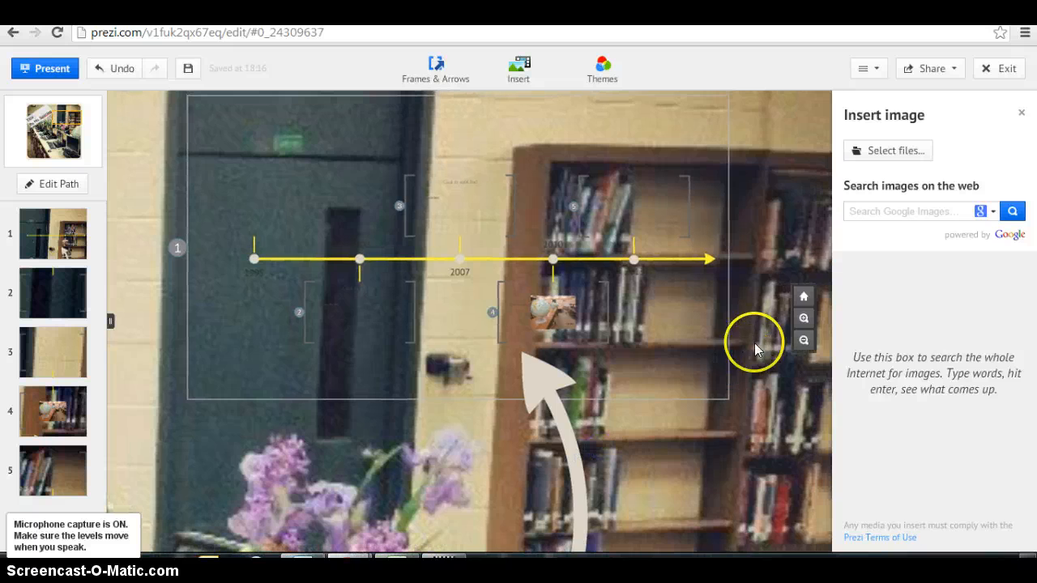
{"action": "left_click", "coordinate": [804, 318]}
{"action": "left_click_drag", "start_coordinate": [780, 410], "coordinate": [627, 424]}
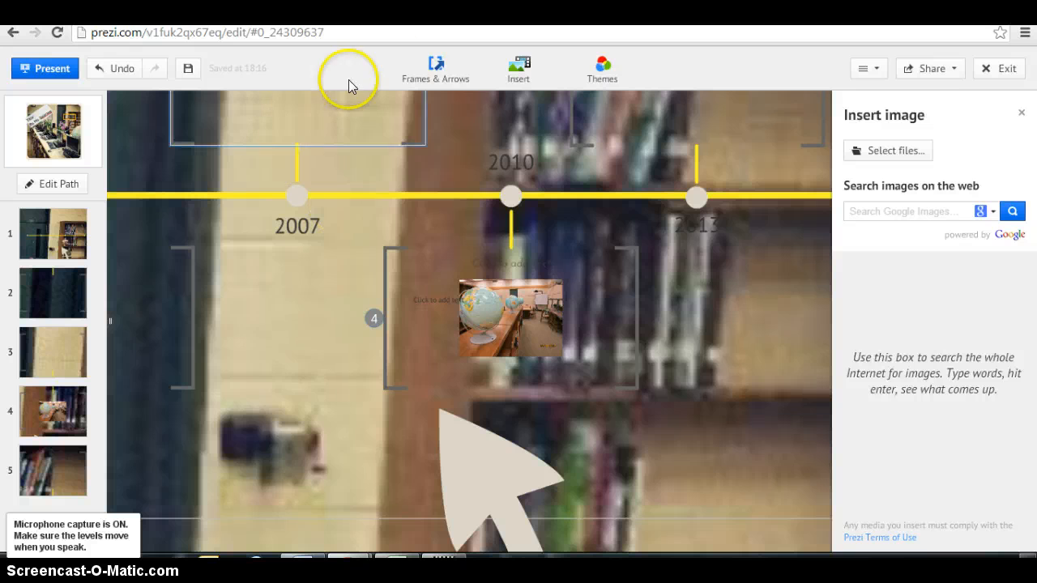
{"action": "left_click", "coordinate": [430, 66]}
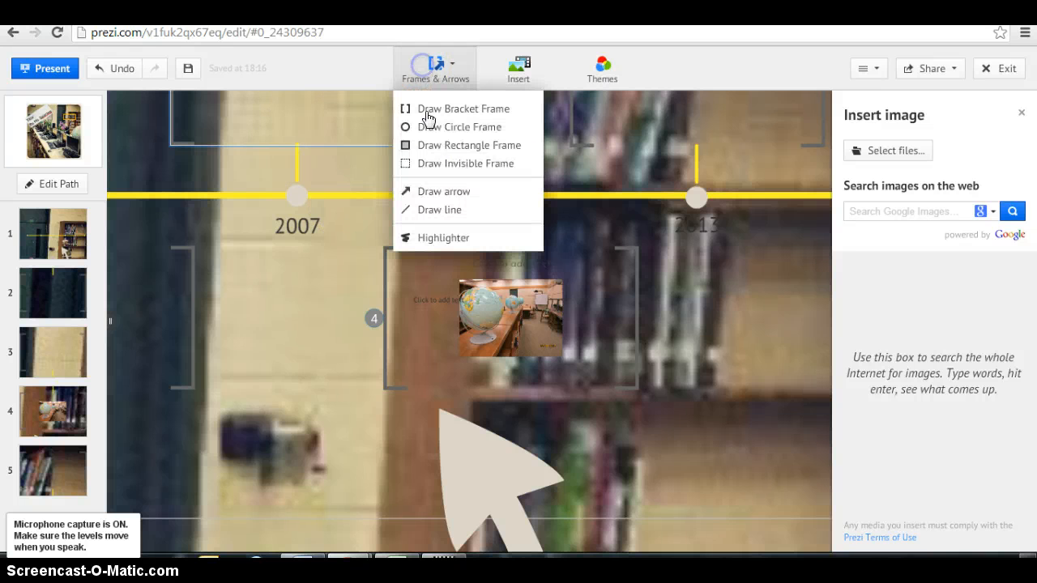
{"action": "left_click", "coordinate": [459, 163]}
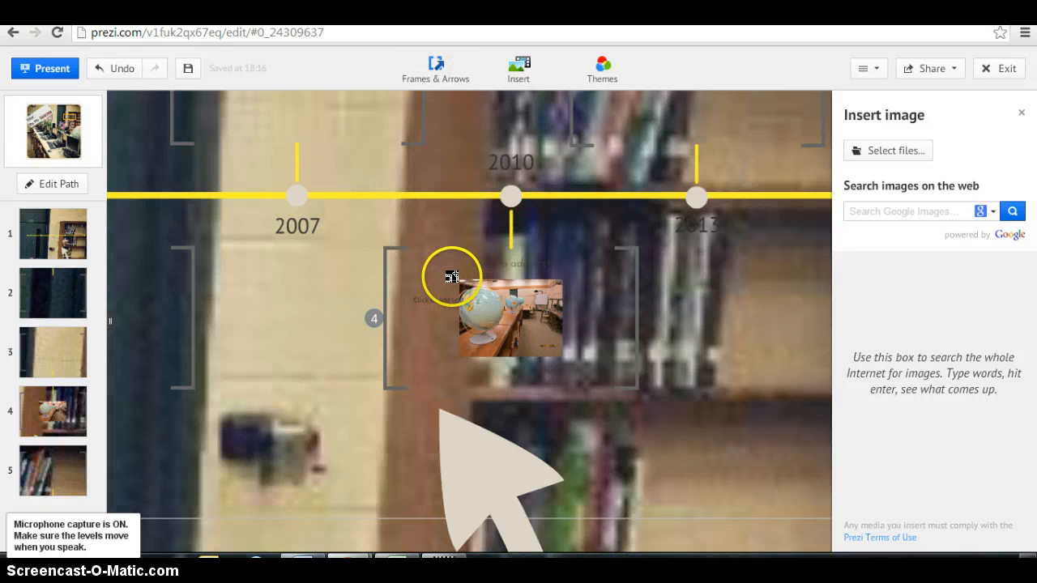
{"action": "mouse_move", "coordinate": [452, 278]}
{"action": "left_mouse_down"}
{"action": "mouse_move", "coordinate": [576, 354]}
{"action": "mouse_move", "coordinate": [570, 366]}
{"action": "left_mouse_up"}
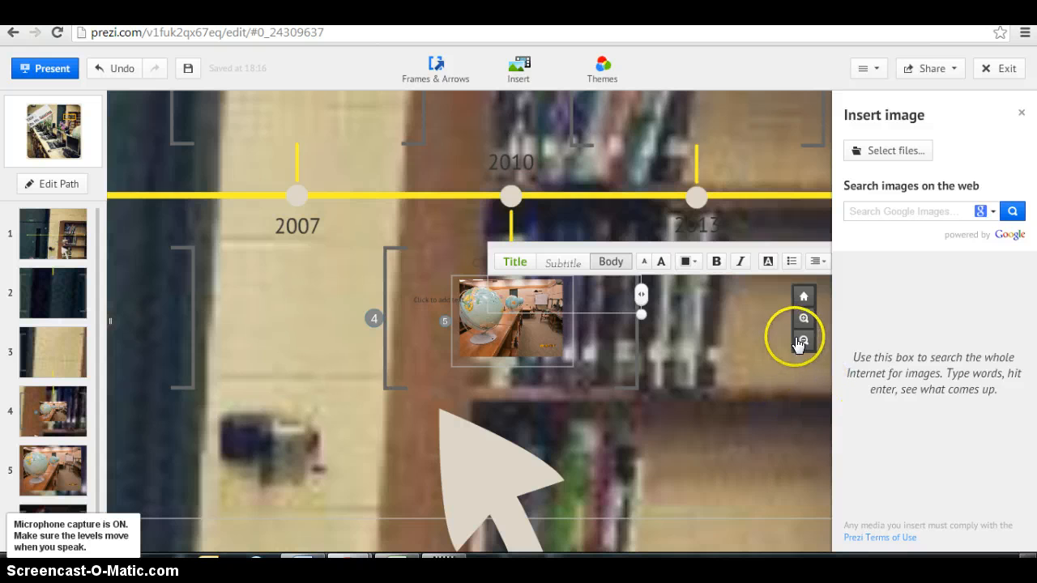
Delete the bracket frame below the 2010 marker and undo the deletion.
{"action": "left_click", "coordinate": [802, 341]}
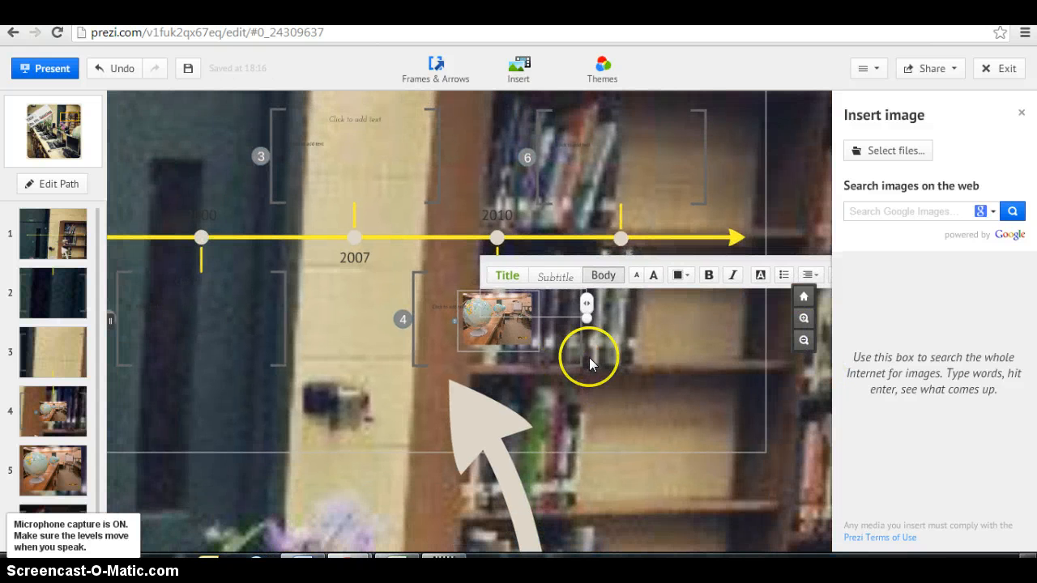
{"action": "left_click", "coordinate": [804, 319]}
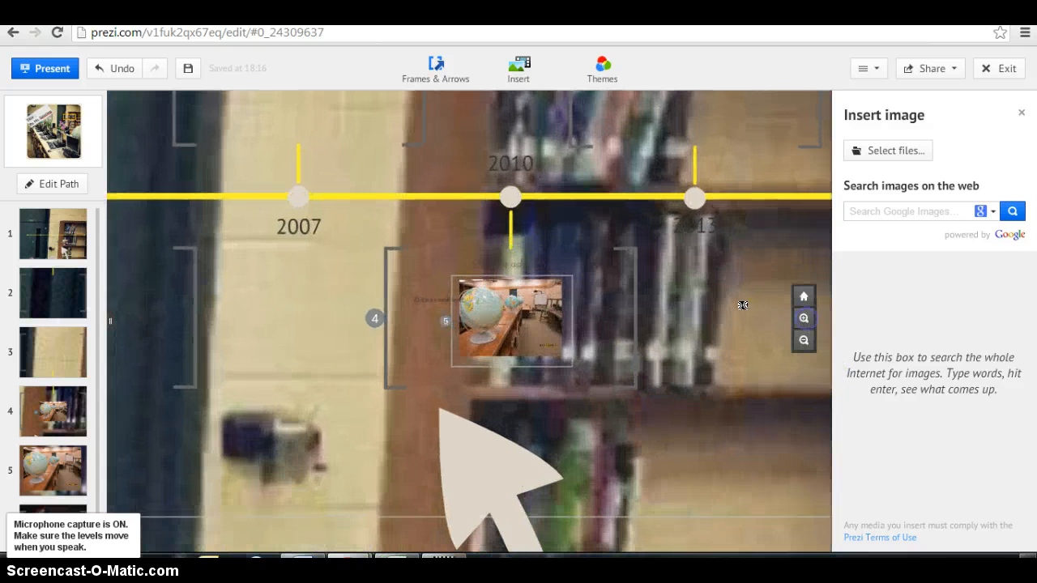
{"action": "left_click", "coordinate": [638, 249]}
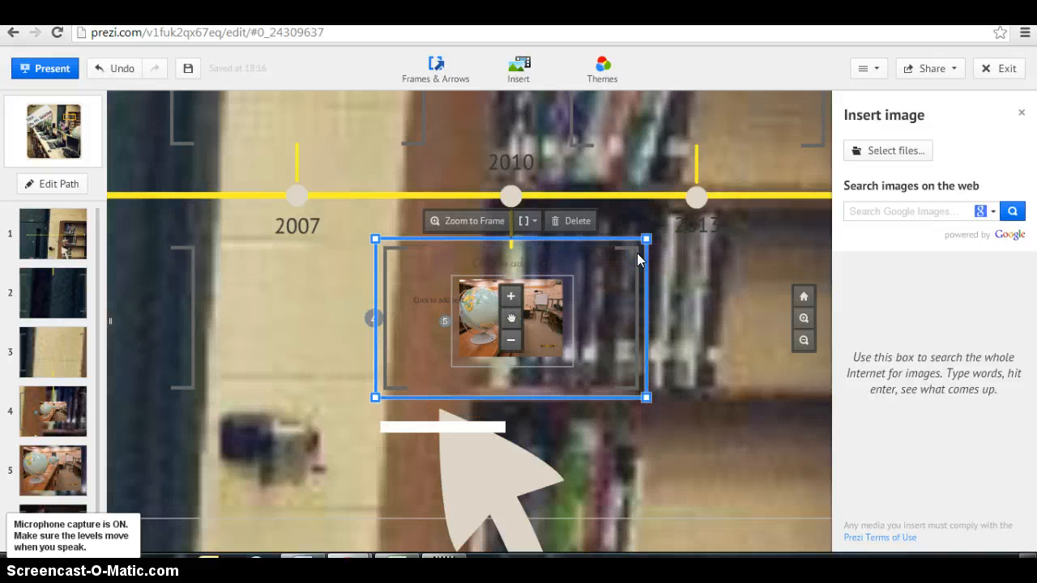
{"action": "key", "text": "Delete"}
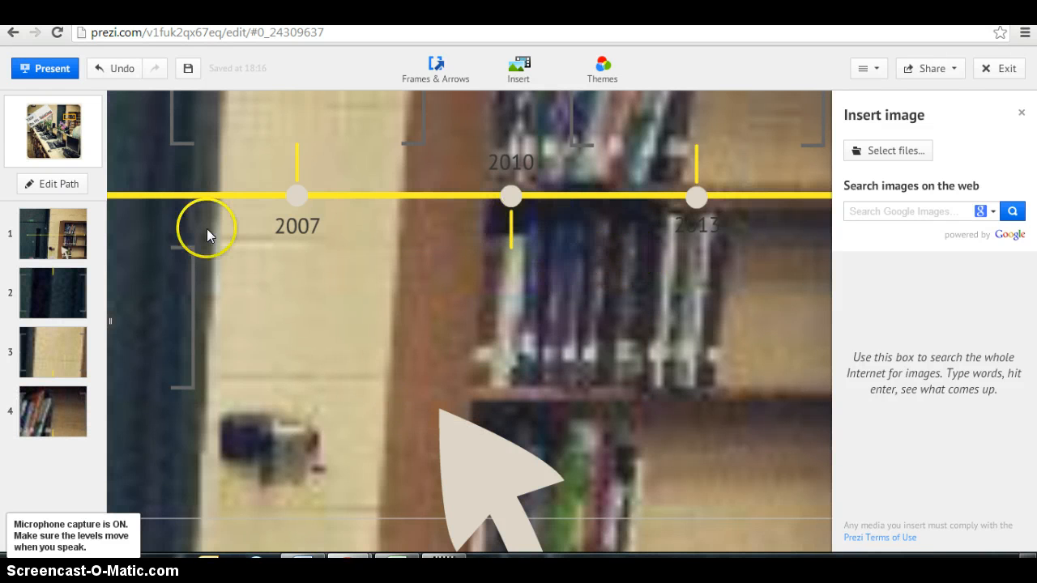
{"action": "left_click", "coordinate": [117, 70]}
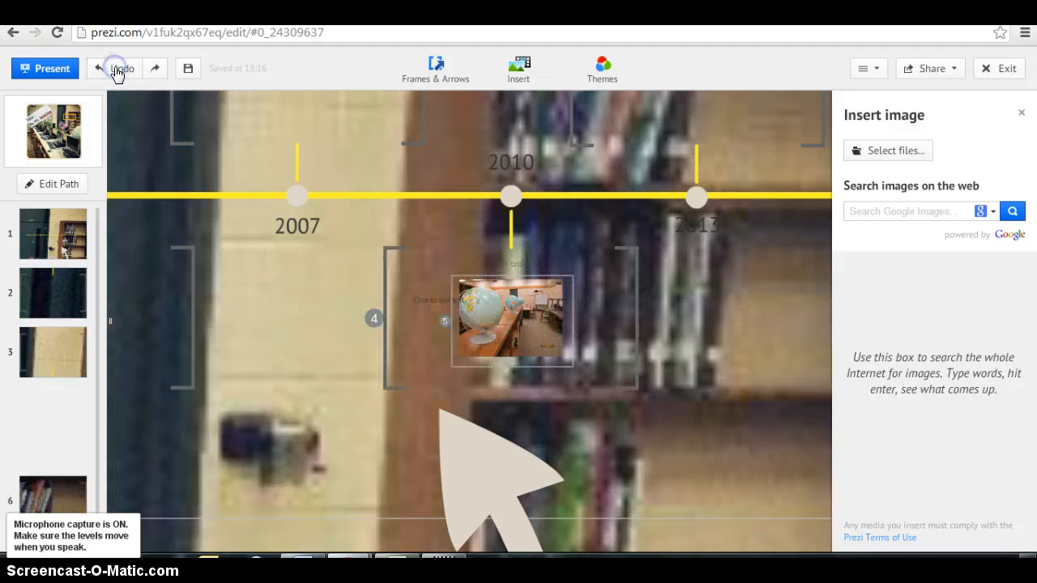
Move the globe photo out of its frames to the bookshelf area below the 2013 marker.
{"action": "left_click_drag", "start_coordinate": [505, 317], "coordinate": [704, 453]}
{"action": "left_click", "coordinate": [530, 347]}
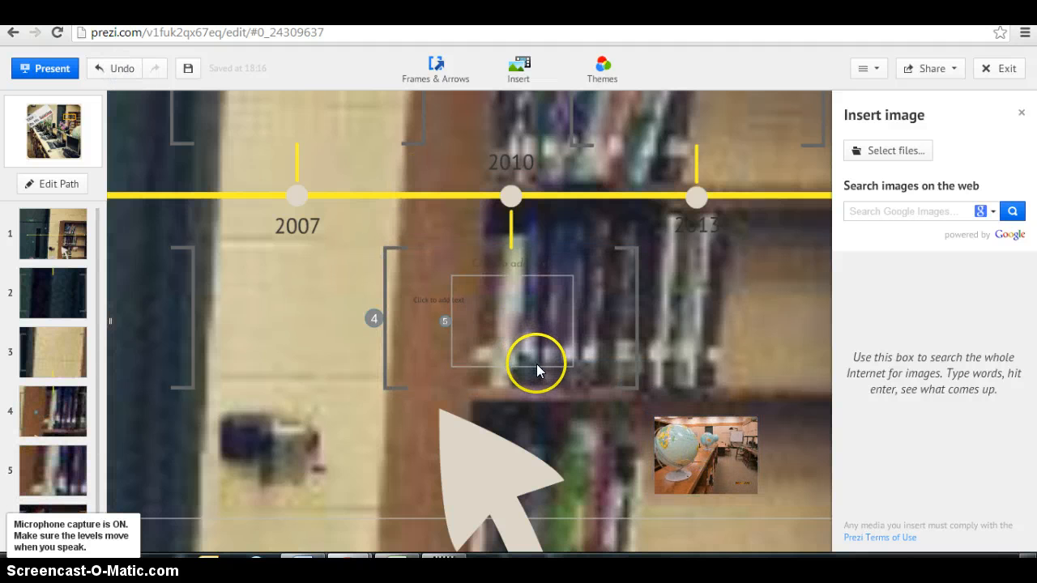
Move the invisible frame onto the globe photo and delete the empty bracket frame below the 2010 marker.
{"action": "left_click_drag", "start_coordinate": [535, 366], "coordinate": [730, 502]}
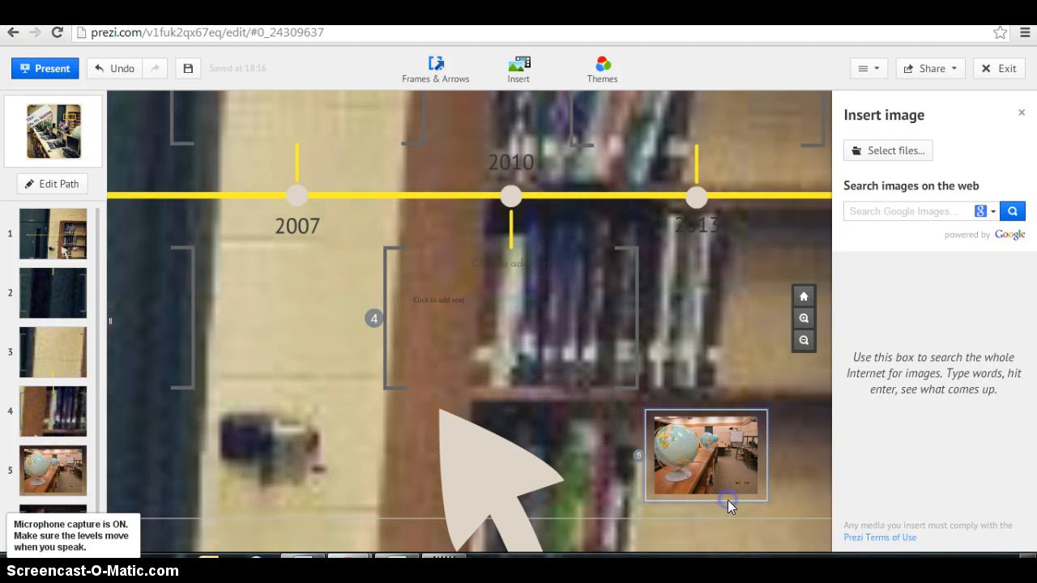
{"action": "left_click", "coordinate": [637, 284]}
{"action": "key", "text": "Delete"}
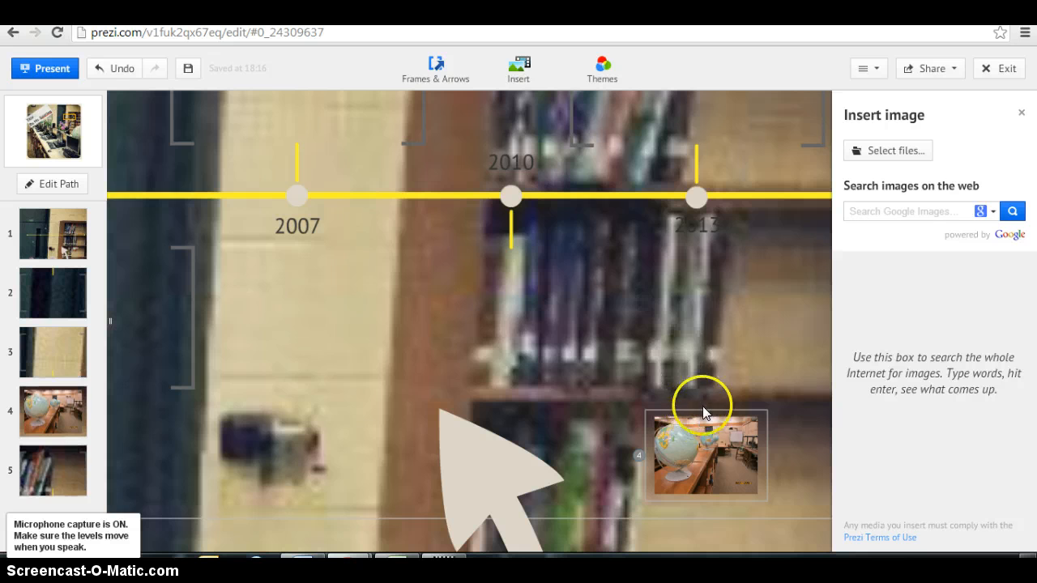
Move the framed globe photo directly below the 2010 marker's line on the timeline.
{"action": "left_click_drag", "start_coordinate": [651, 394], "coordinate": [430, 285]}
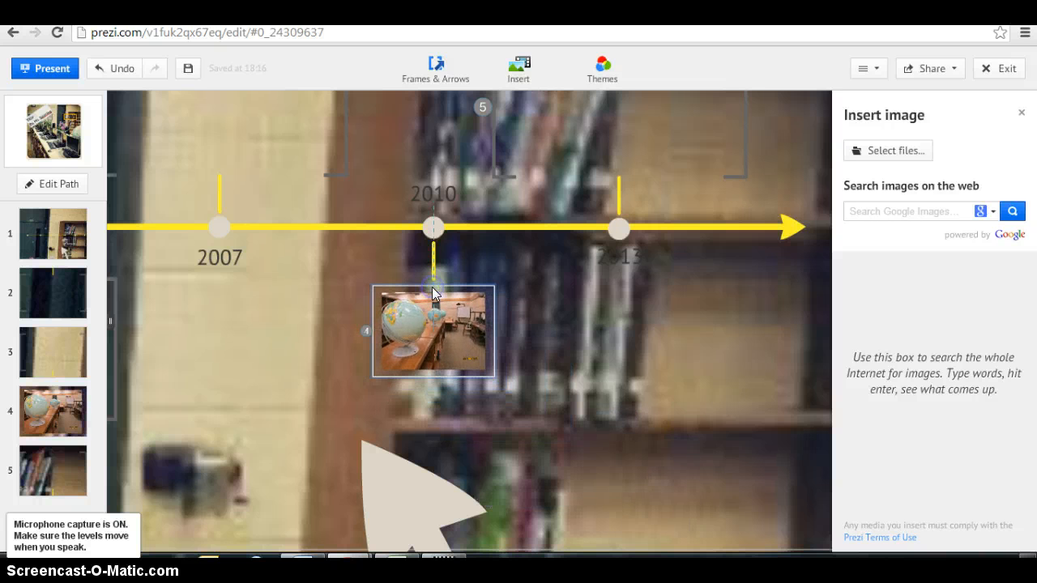
{"action": "left_click", "coordinate": [470, 263]}
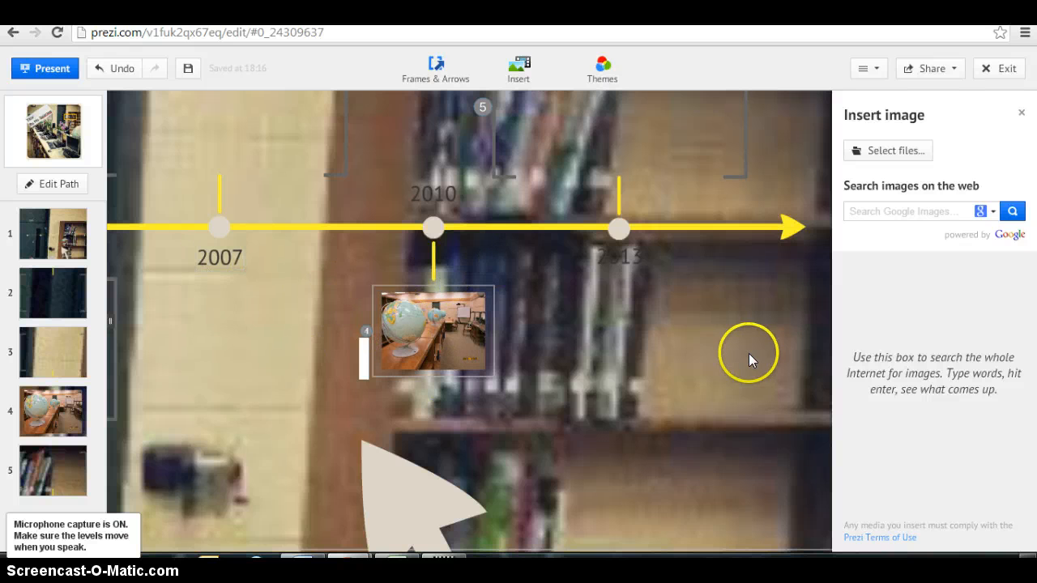
Open the presentation's path for editing with the entire background picture in view.
{"action": "left_click", "coordinate": [803, 340]}
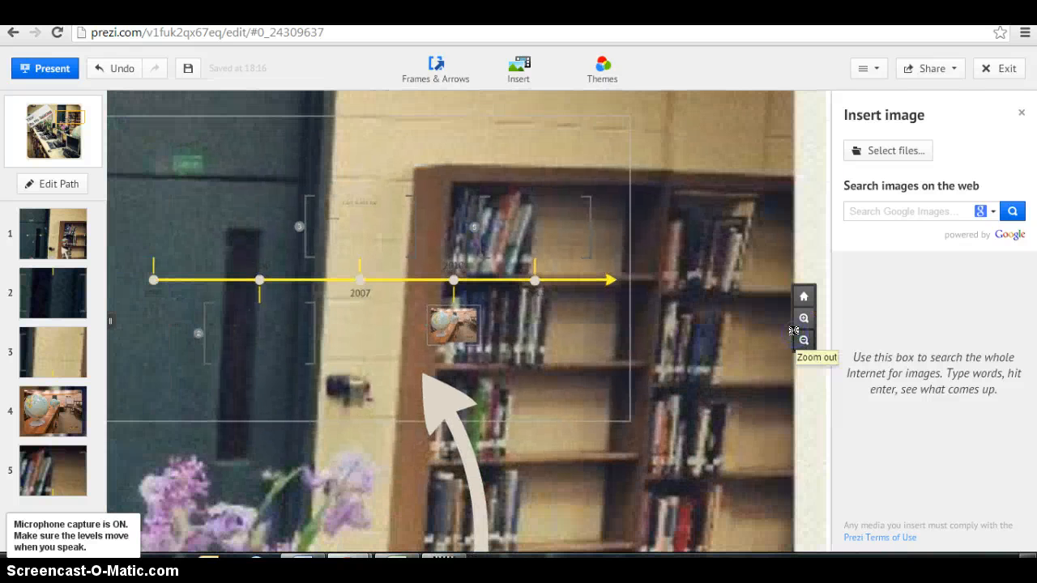
{"action": "left_click", "coordinate": [803, 342]}
{"action": "left_click", "coordinate": [803, 342]}
{"action": "left_click", "coordinate": [803, 342]}
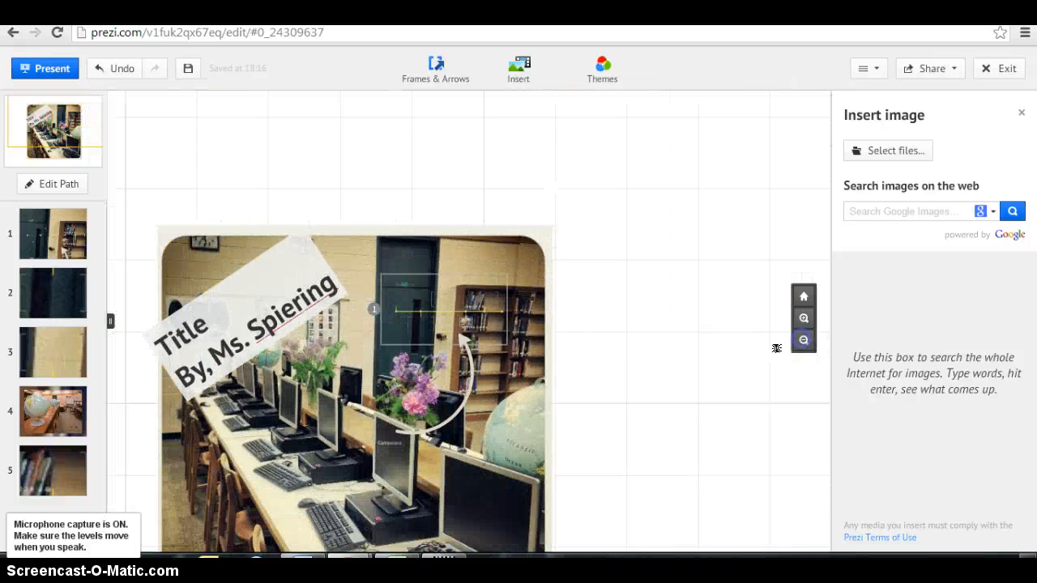
{"action": "left_click_drag", "start_coordinate": [558, 425], "coordinate": [678, 333]}
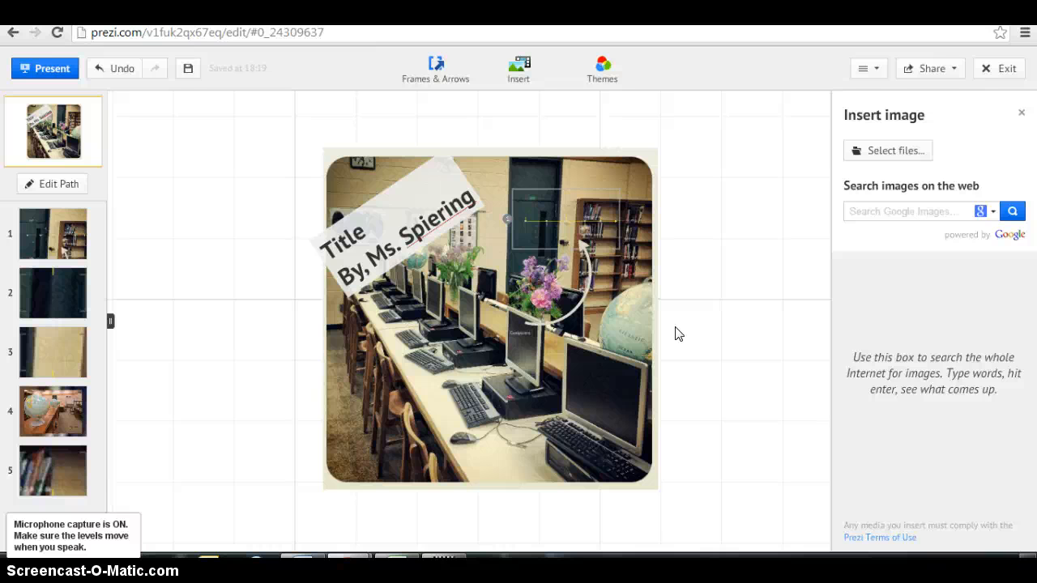
{"action": "left_click", "coordinate": [661, 292]}
{"action": "left_click", "coordinate": [692, 295]}
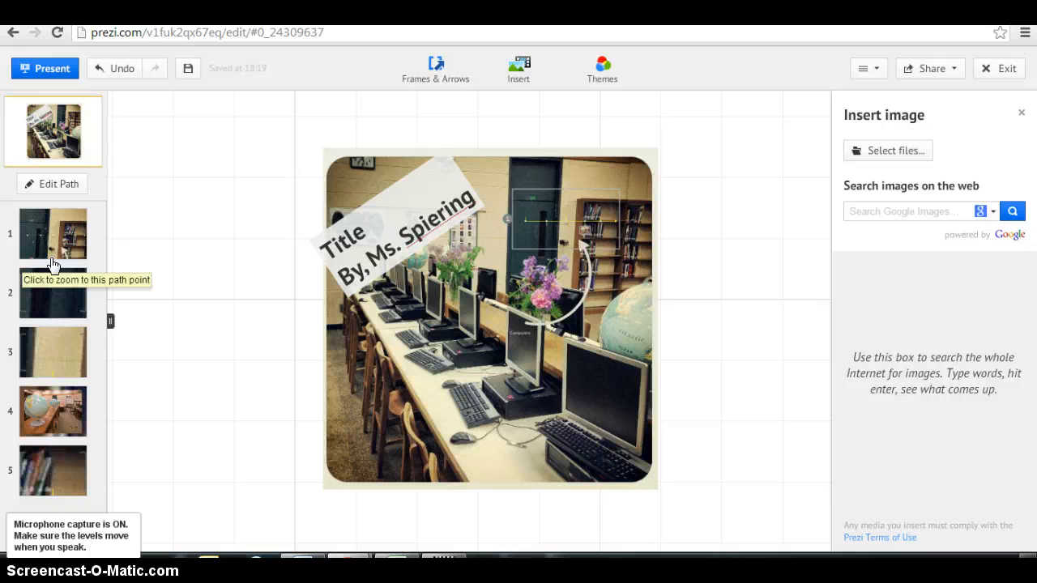
{"action": "left_click", "coordinate": [28, 191]}
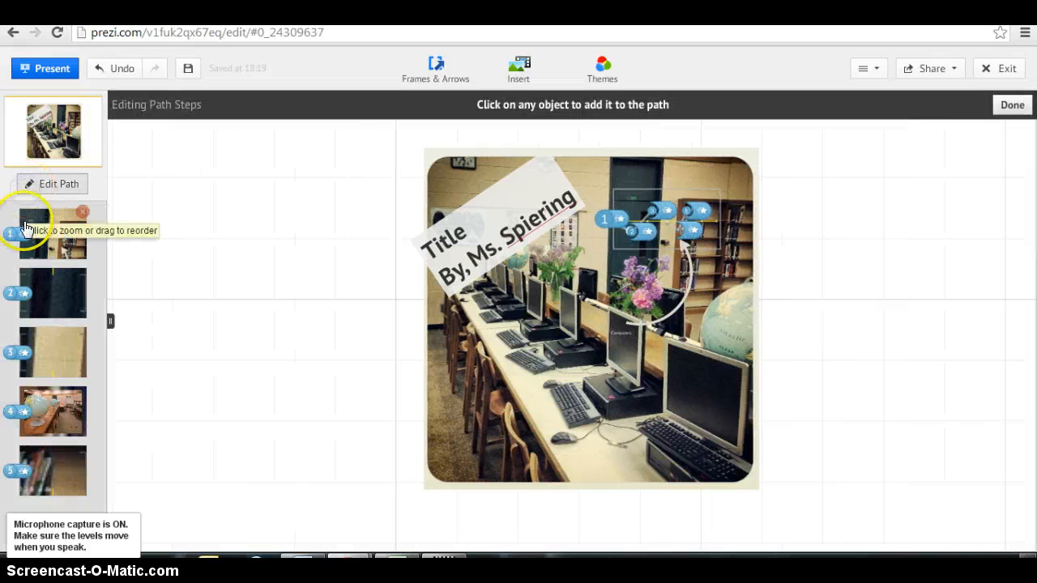